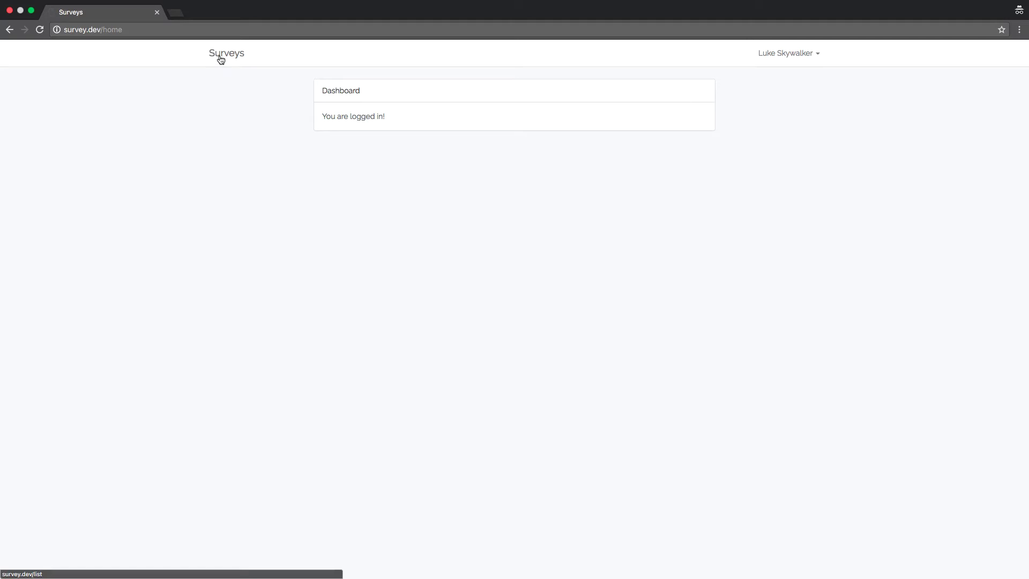
Step: Create 'Volunteer Survey' with description 'Thank you for your interest in serving' and a reaching-out thank-you message
left_click(220, 57)
left_click(234, 122)
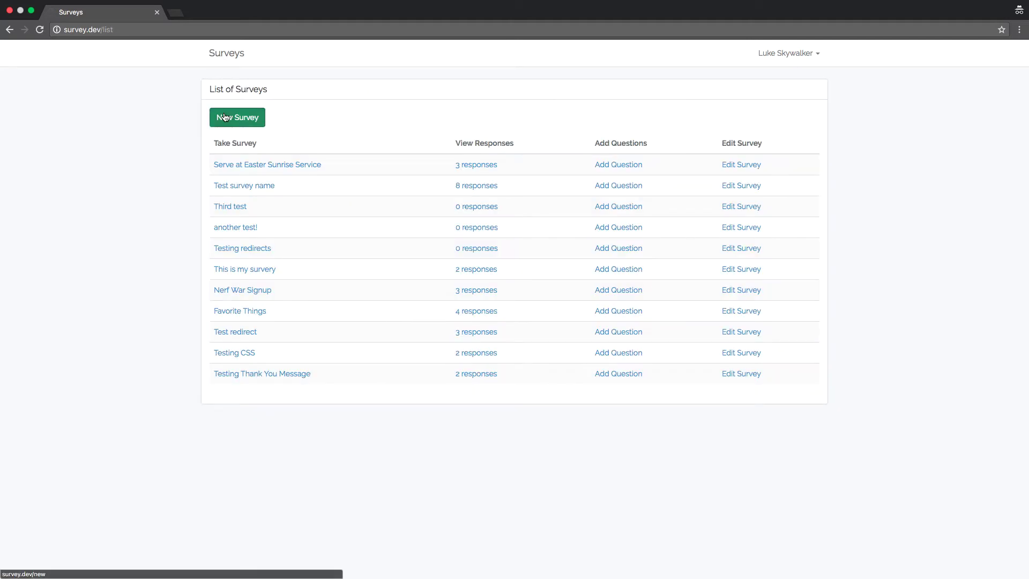
left_click(256, 131)
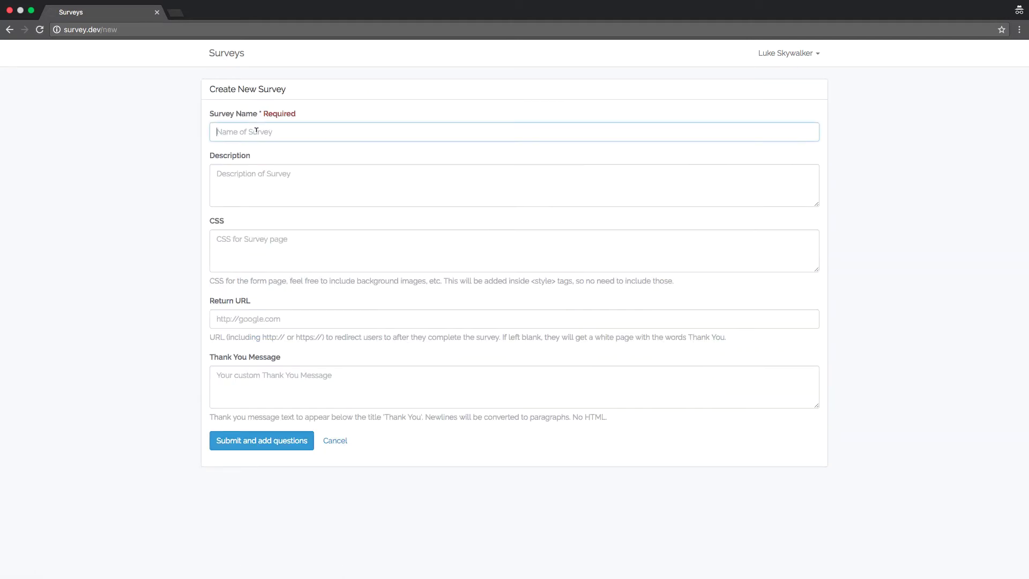
type("Volunteer Survey")
key("Tab")
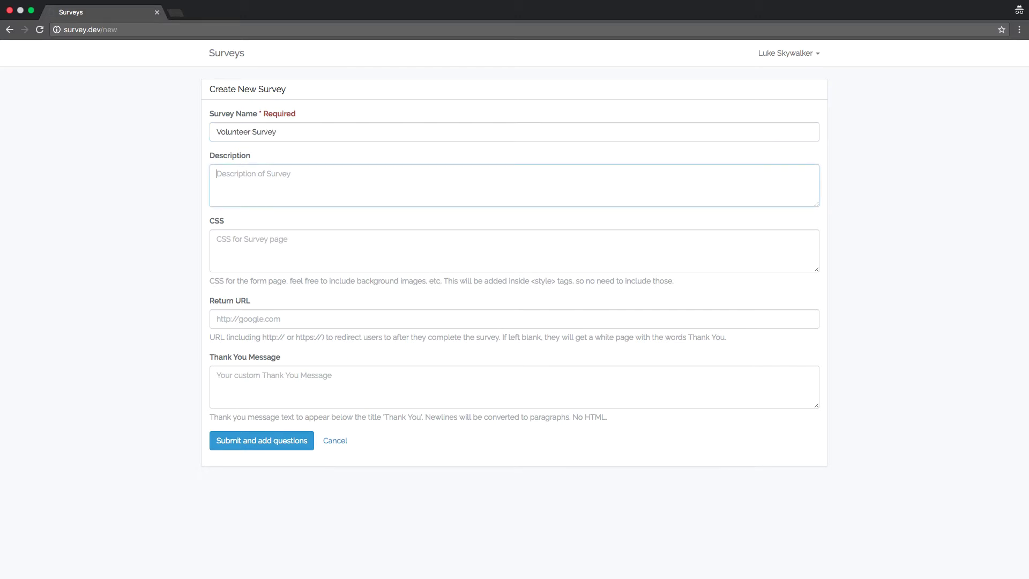
type("Thank you for your interest in serving!")
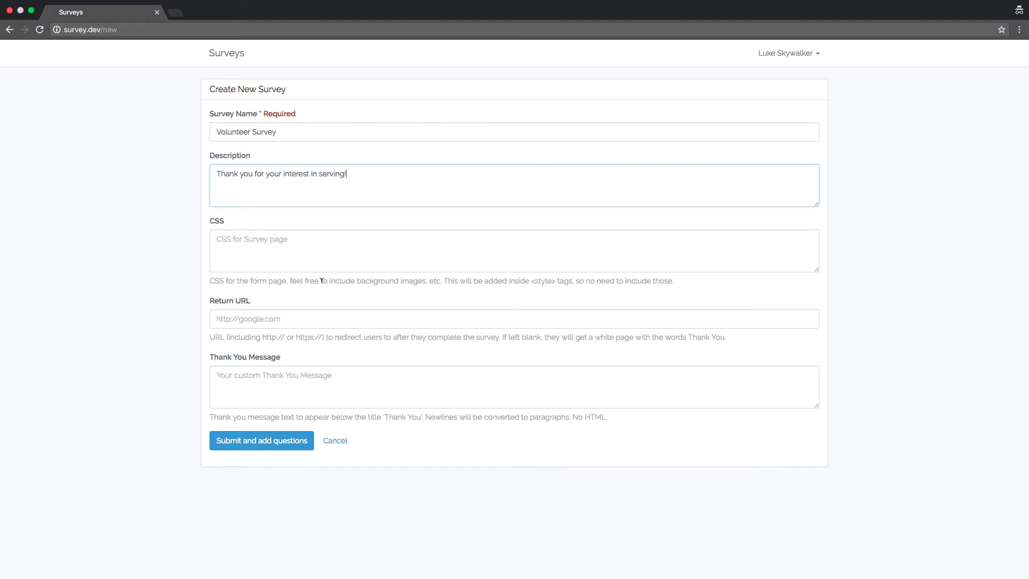
left_click(272, 379)
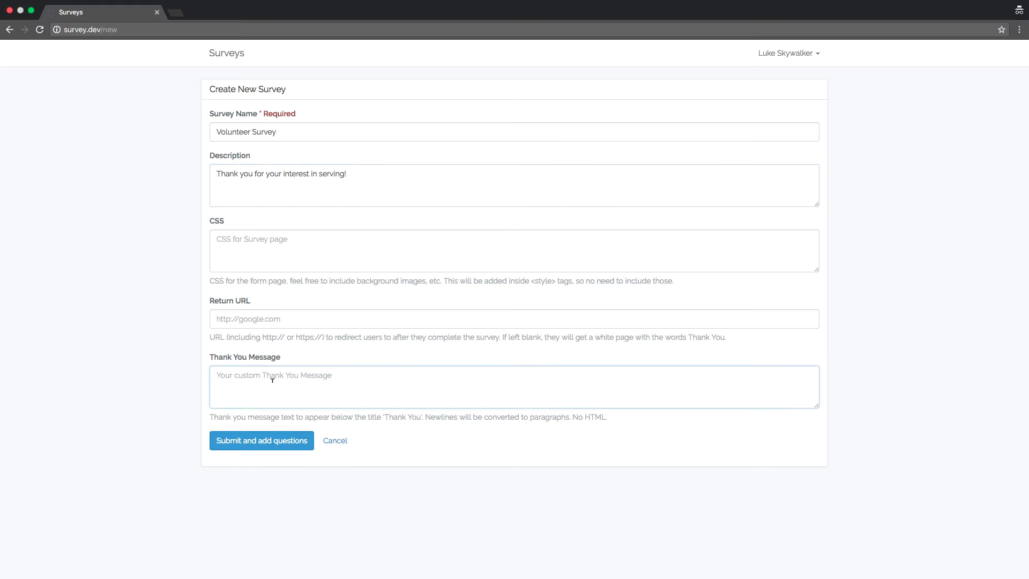
type("Thank you for reach")
type("ing out.  ")
type("Someone will ")
type("be in touch soon!")
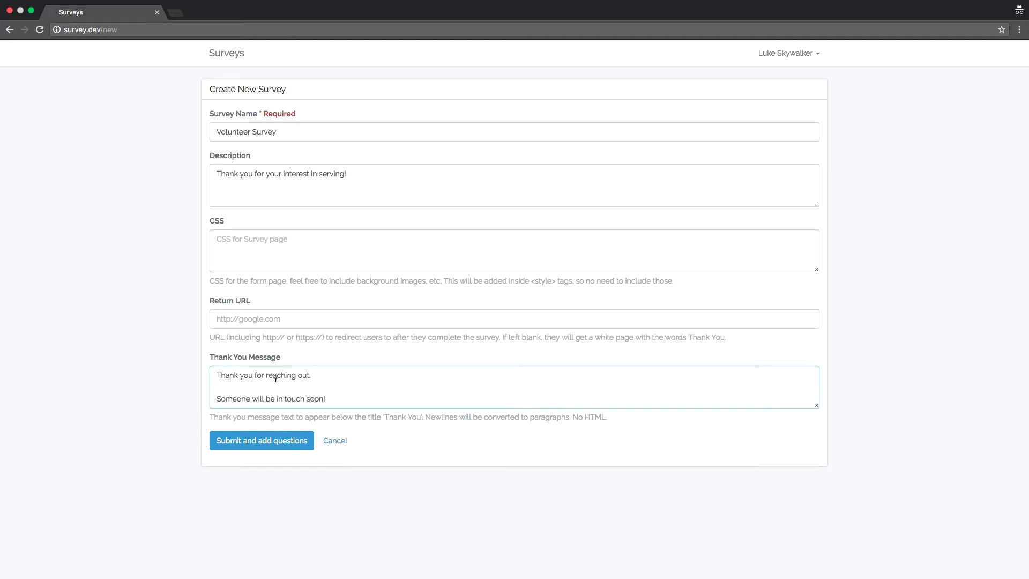
left_click(271, 440)
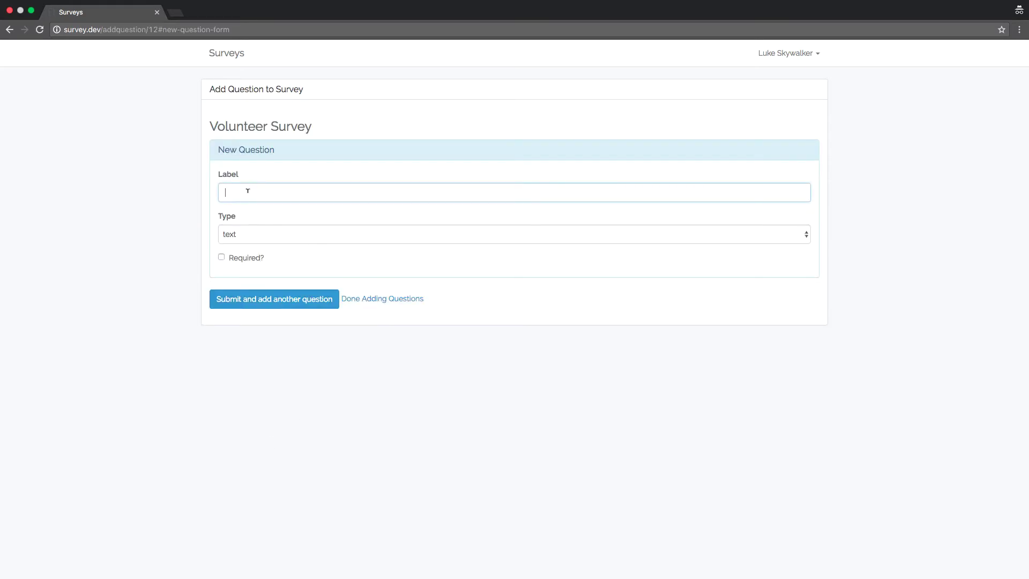
Step: Add required text questions Name, Email and Phone Number
type("Name")
key("Tab")
key("Tab")
key("Return")
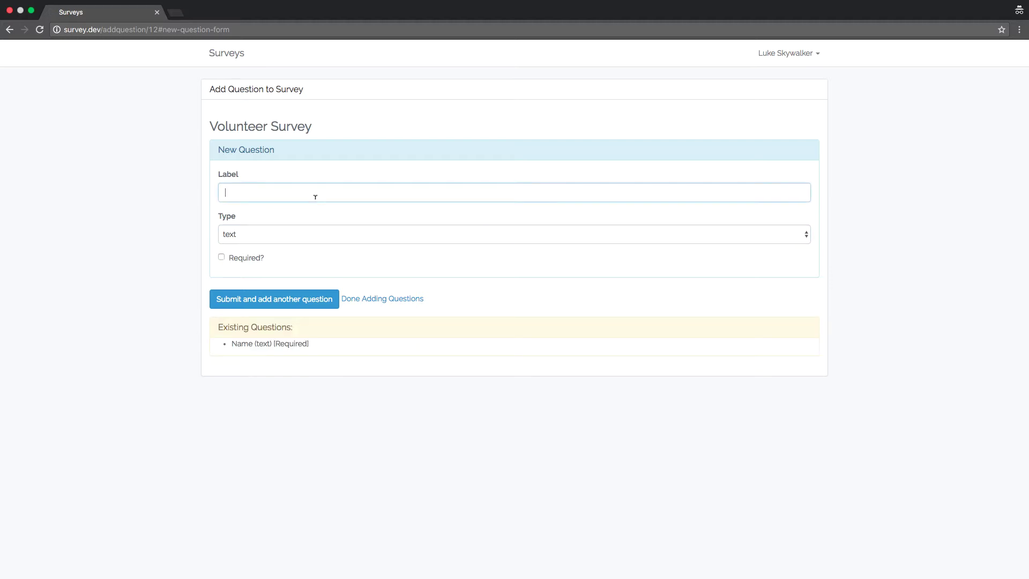
type("Email")
left_click(231, 260)
left_click(260, 299)
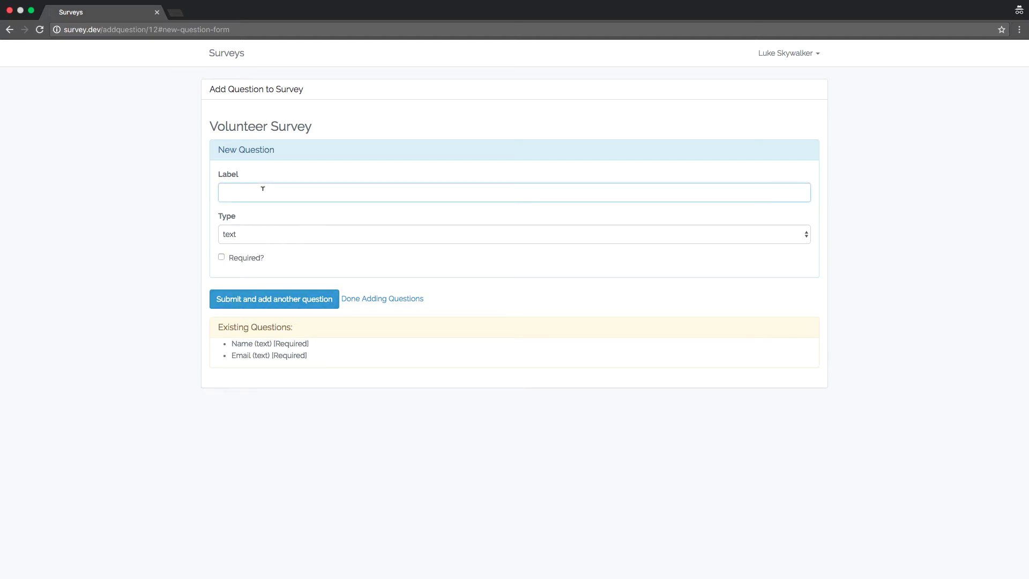
type("Phone Number")
left_click(231, 260)
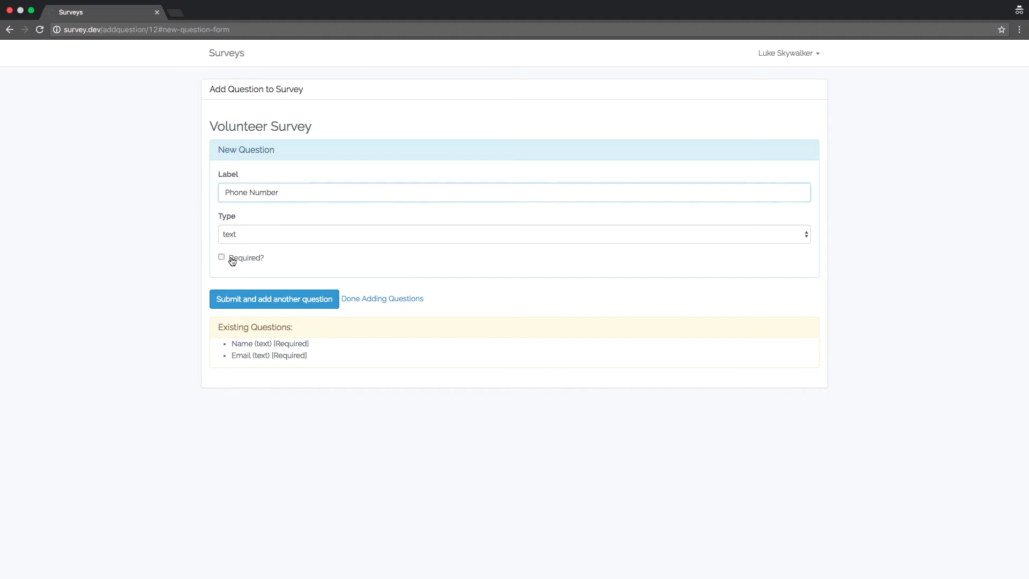
left_click(284, 302)
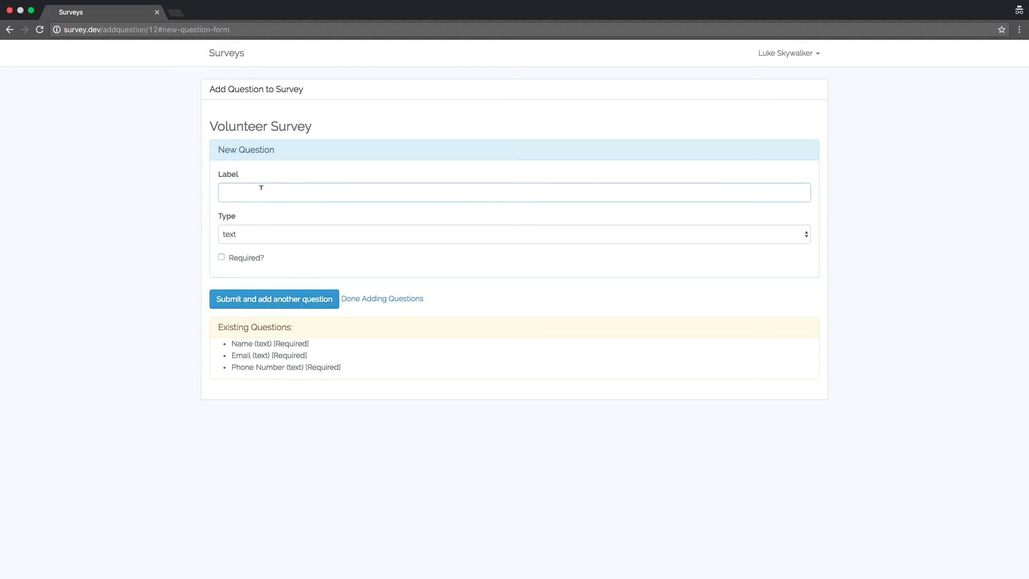
Step: Add a Campus select question with options Main, Santa Fe and Nob Hill
type("Campus")
key("Tab")
key("s")
key("Tab")
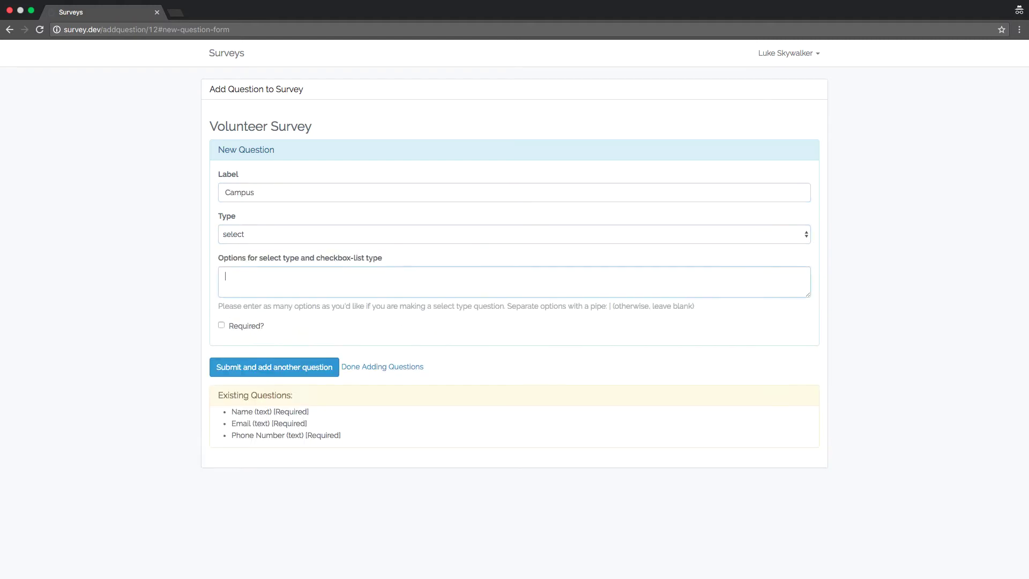
type("Main|Santa Fe|Nob Hill")
left_click(282, 375)
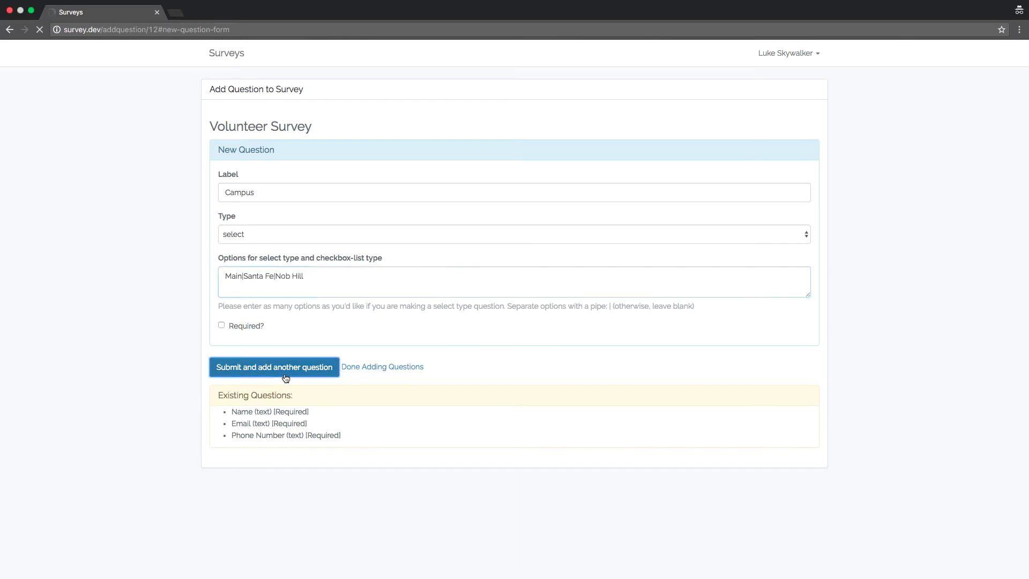
Step: Add required checkbox-list 'Areas of Interest' with Greeter, Communion Board, Children's Ministry, Traffic
left_click(246, 191)
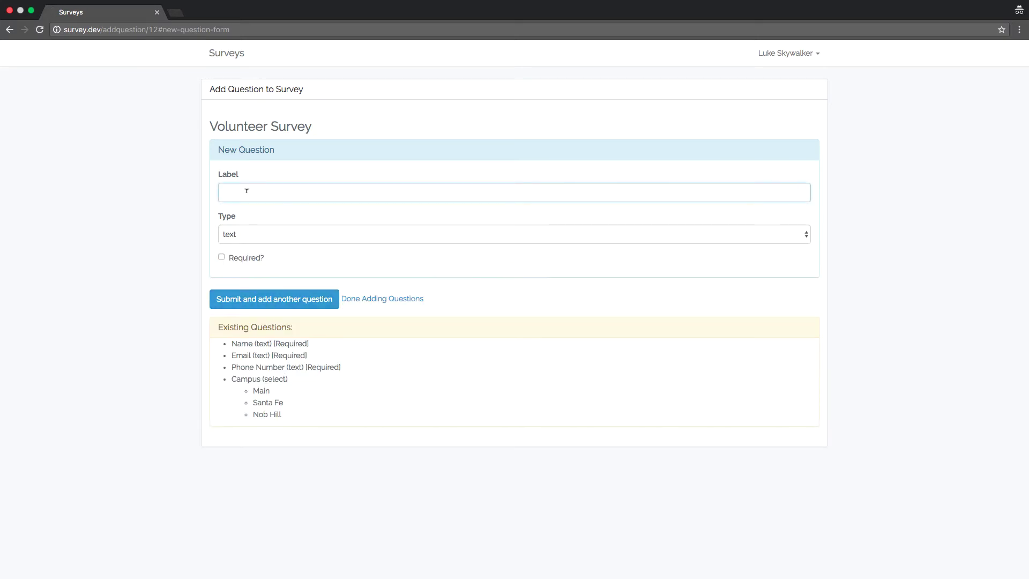
type("R")
type("reas of")
key("BackSpace")
key("BackSpace")
key("BackSpace")
key("BackSpace")
key("BackSpace")
type("as of Interest")
left_click(267, 238)
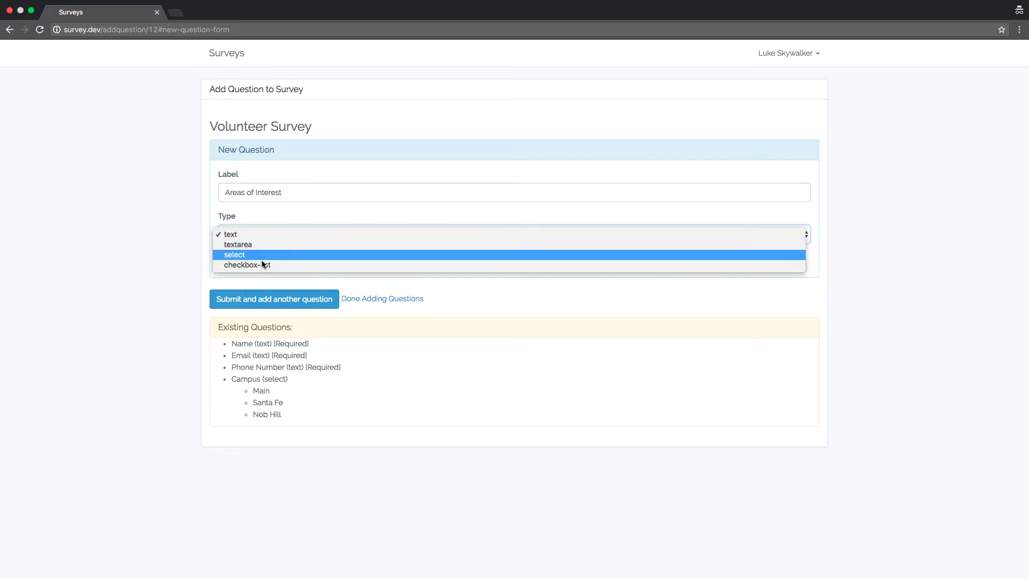
left_click(255, 263)
left_click(241, 327)
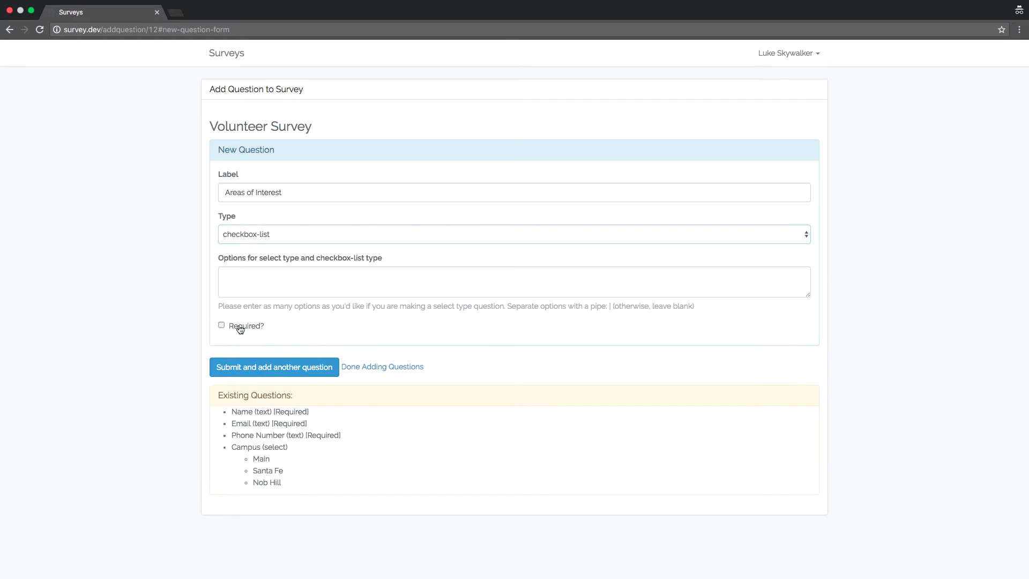
left_click(256, 292)
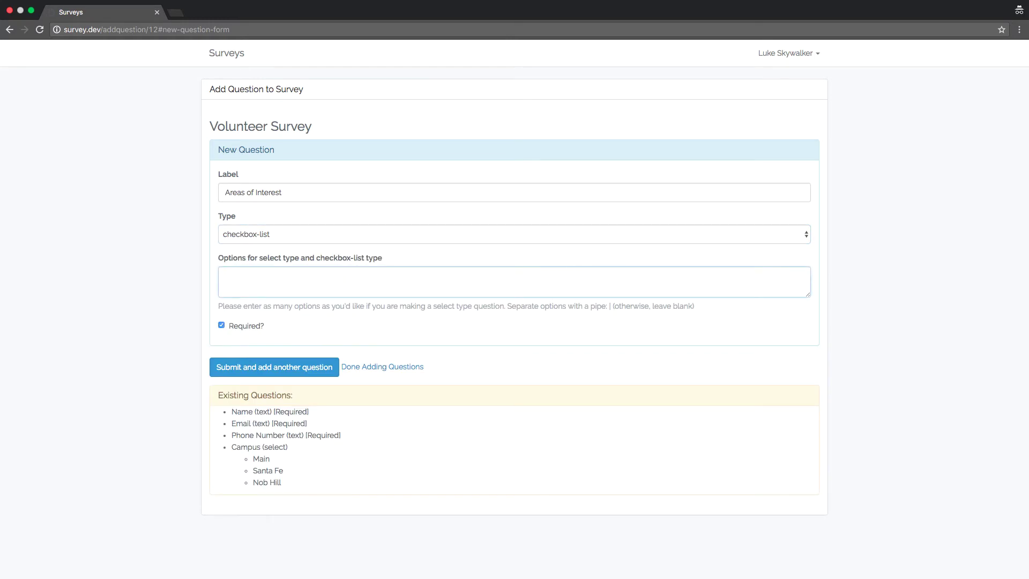
type("Greeter|Communion Board|C")
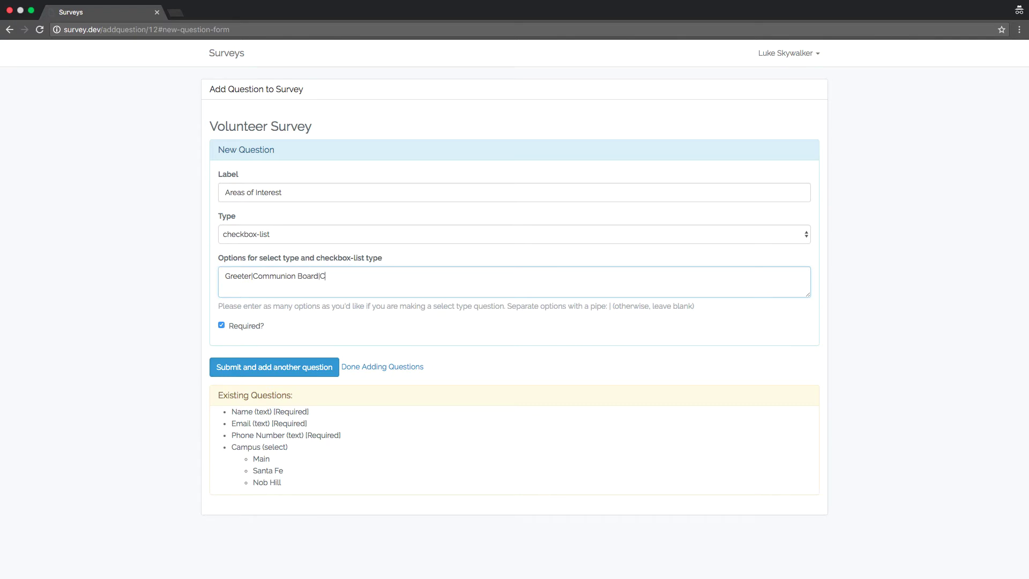
type("hildren's Ministry|Traffic")
left_click(252, 367)
Step: Add an 'Additional Notes' textarea question and finish adding questions
left_click(255, 191)
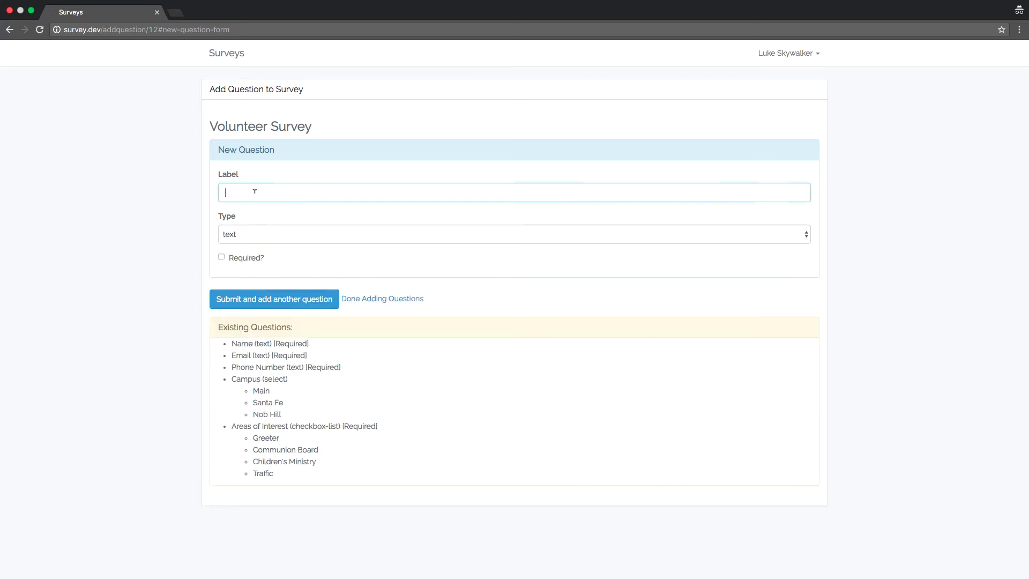
type("Additional Notes")
left_click(232, 238)
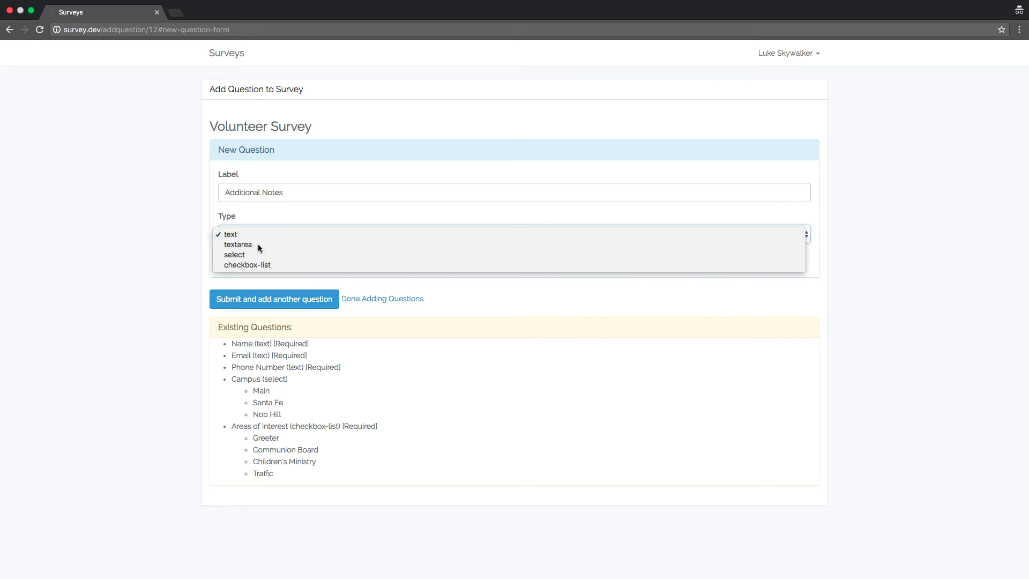
left_click(259, 243)
left_click(287, 301)
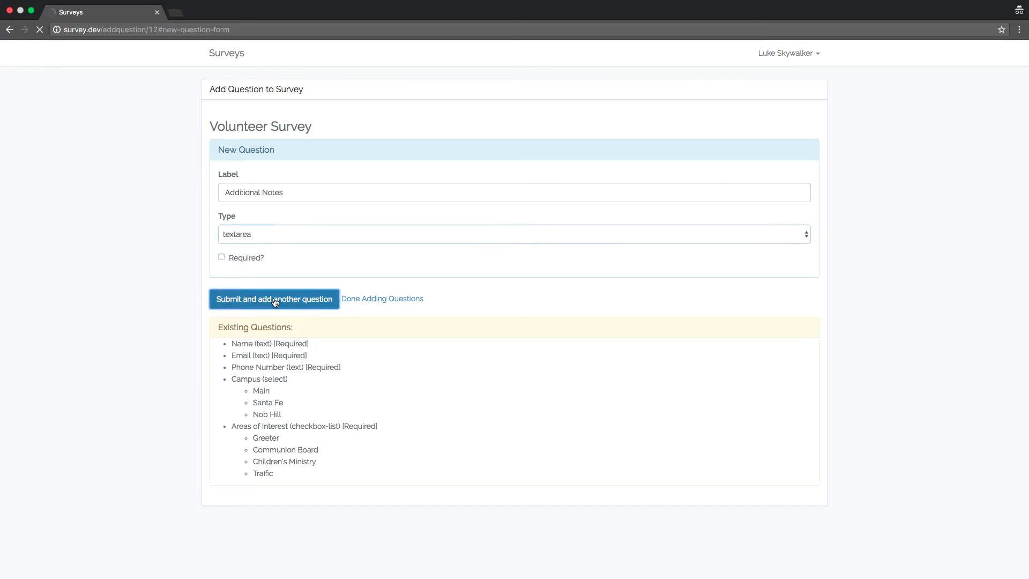
left_click(394, 301)
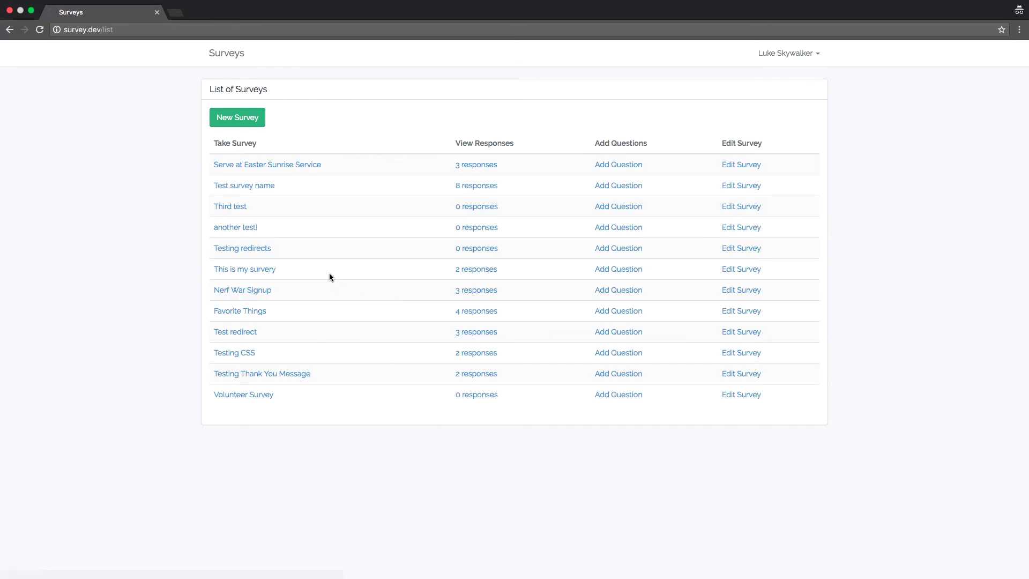
Step: Open the Volunteer Survey form and enter the respondent's name, email and phone number
left_click(264, 399)
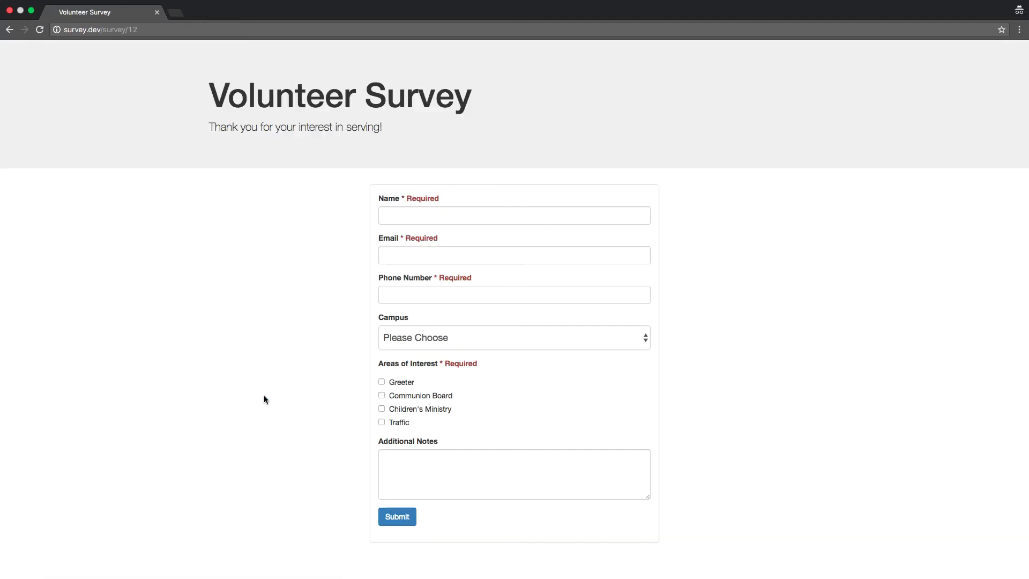
left_click(410, 214)
type("Luke Skywalker")
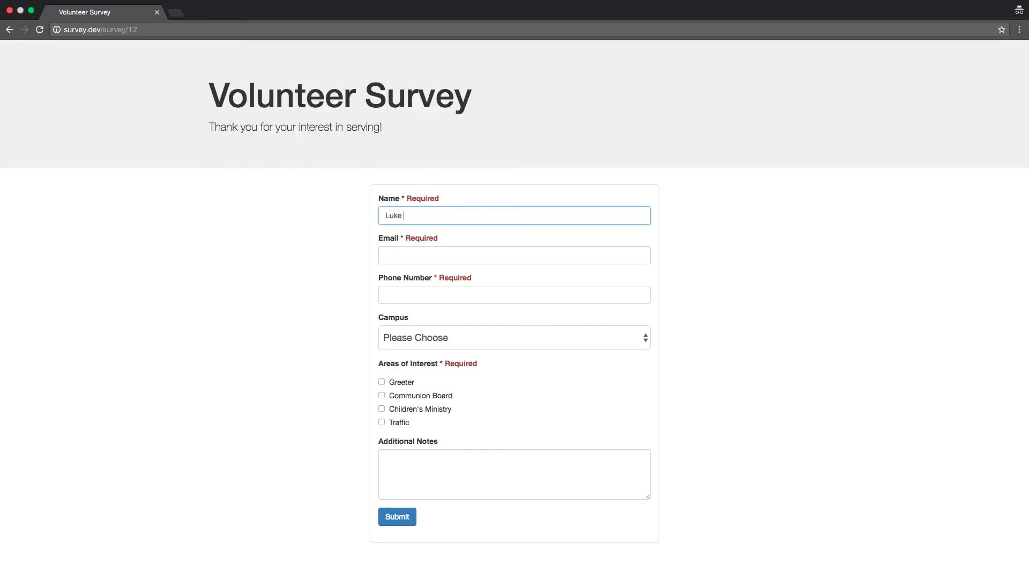
key("Tab")
type("luke@")
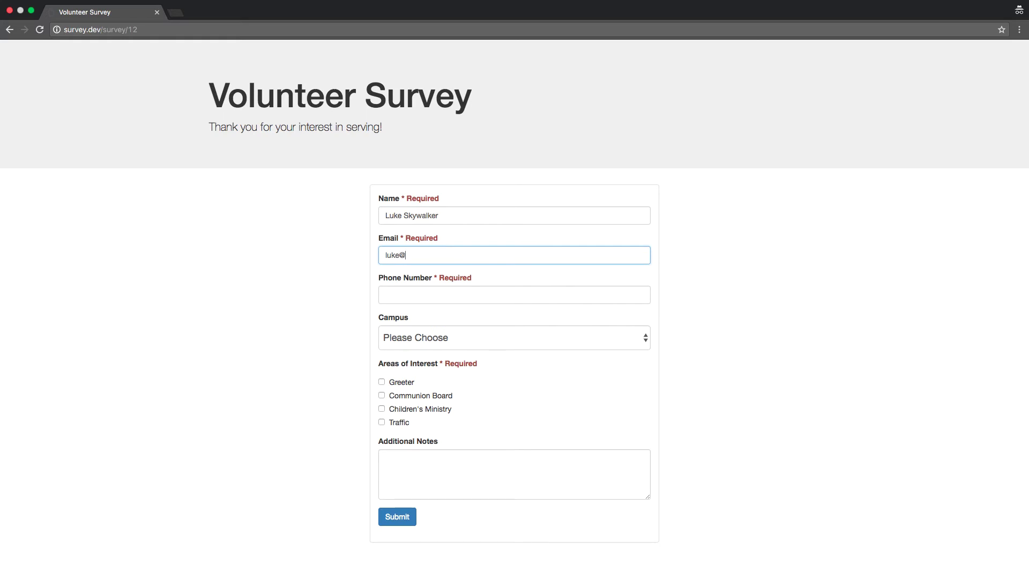
type("rebel.test")
key("BackSpace")
key("BackSpace")
key("BackSpace")
key("BackSpace")
key("BackSpace")
key("Tab")
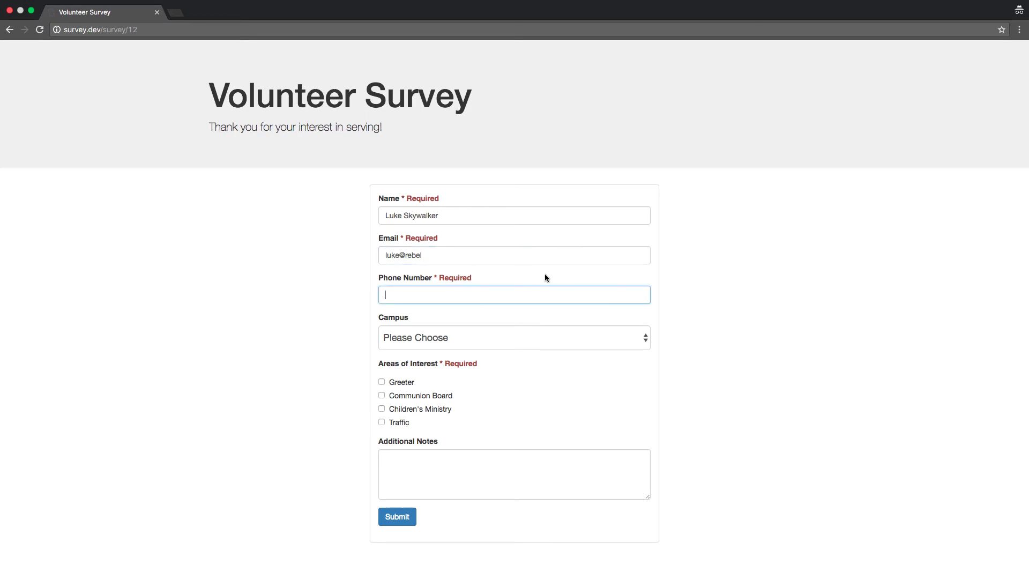
type("555-1234")
Step: Choose the Main campus and write the note 'I like to fly'
left_click(501, 337)
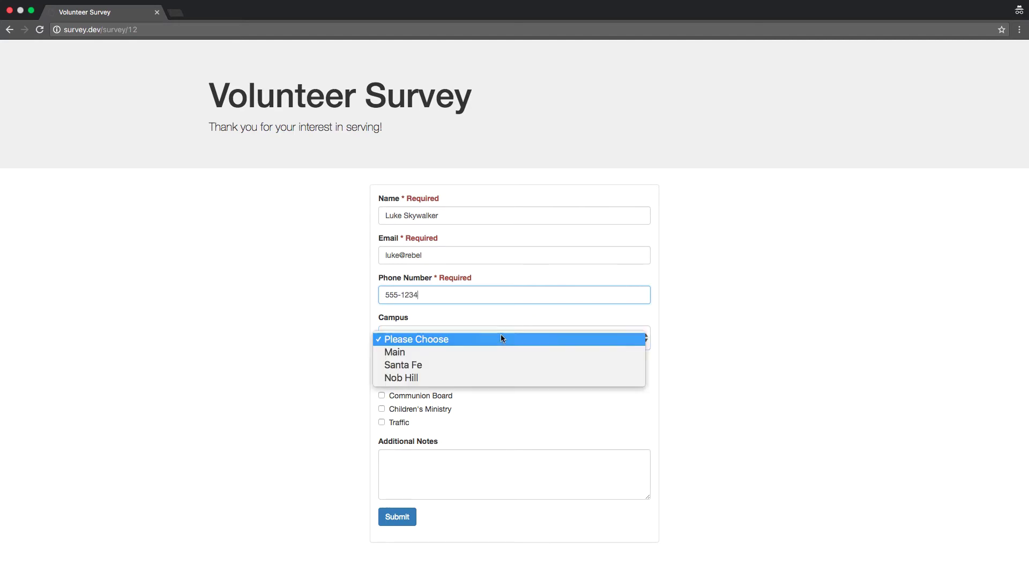
left_click(452, 353)
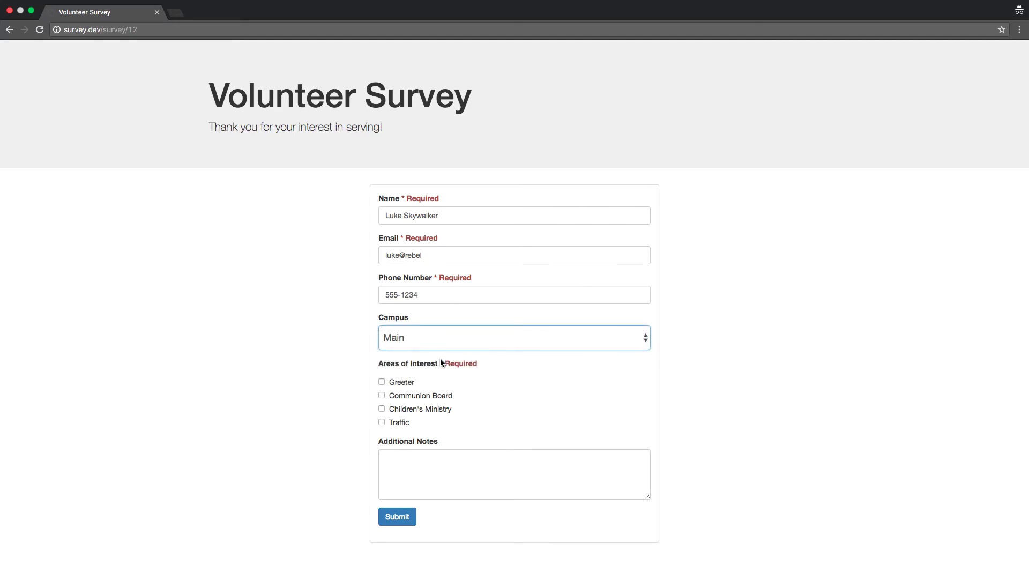
left_click_drag(397, 382, 401, 382)
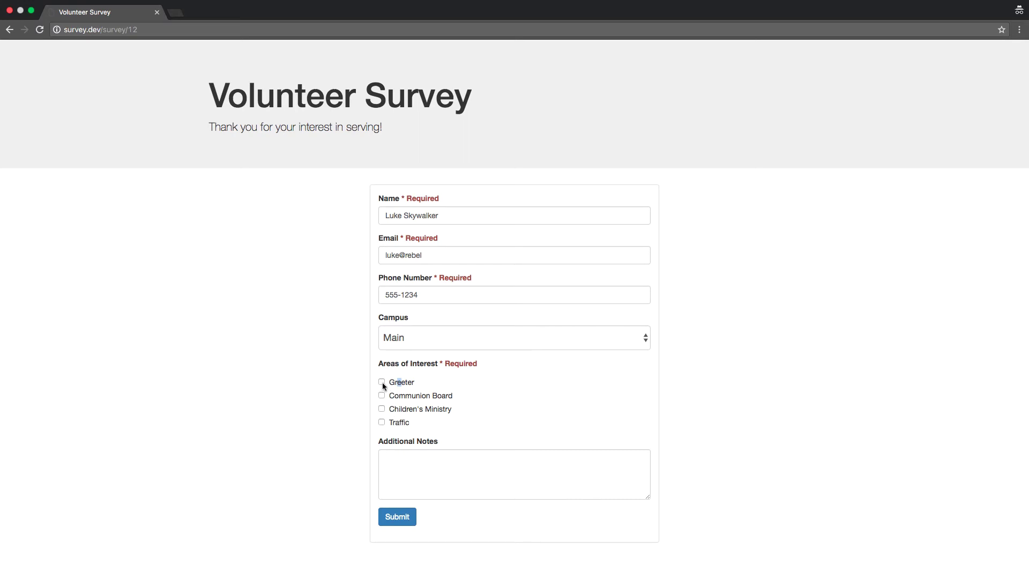
left_click(381, 382)
left_click(382, 381)
left_click(406, 468)
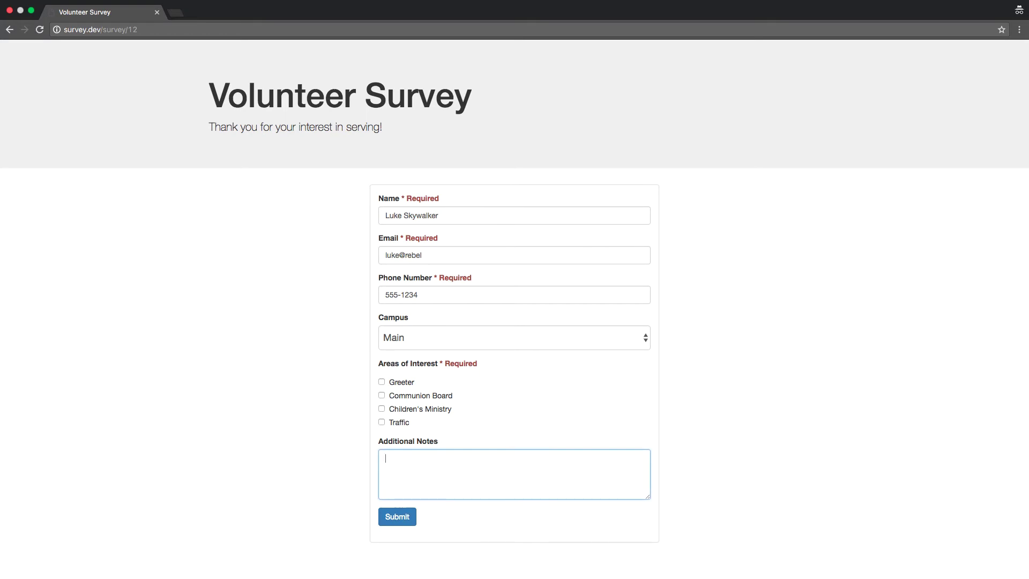
type("I like to fly.")
Step: Tick Greeter after the required-field error and submit the response
left_click(402, 515)
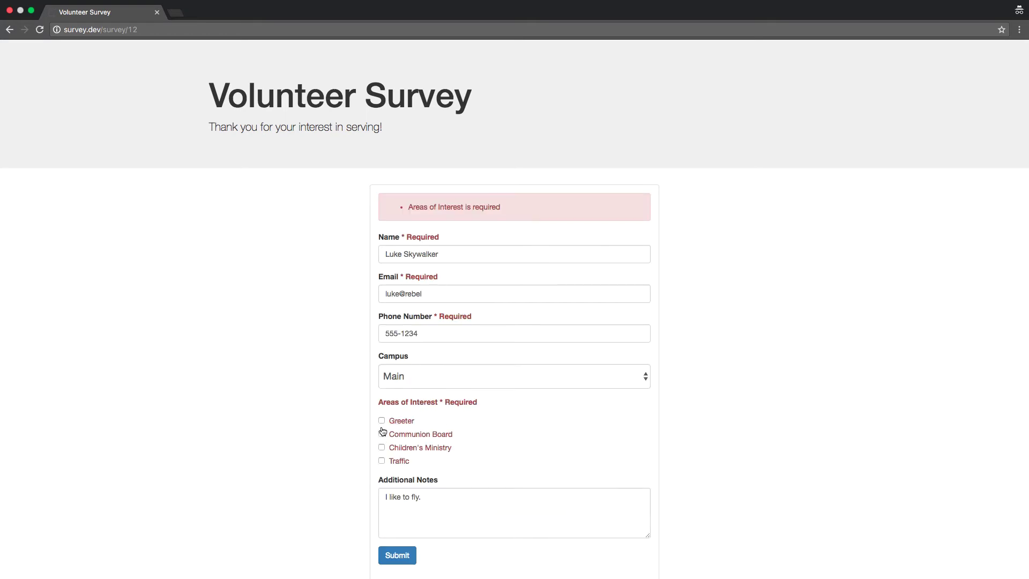
left_click(382, 421)
left_click(440, 291)
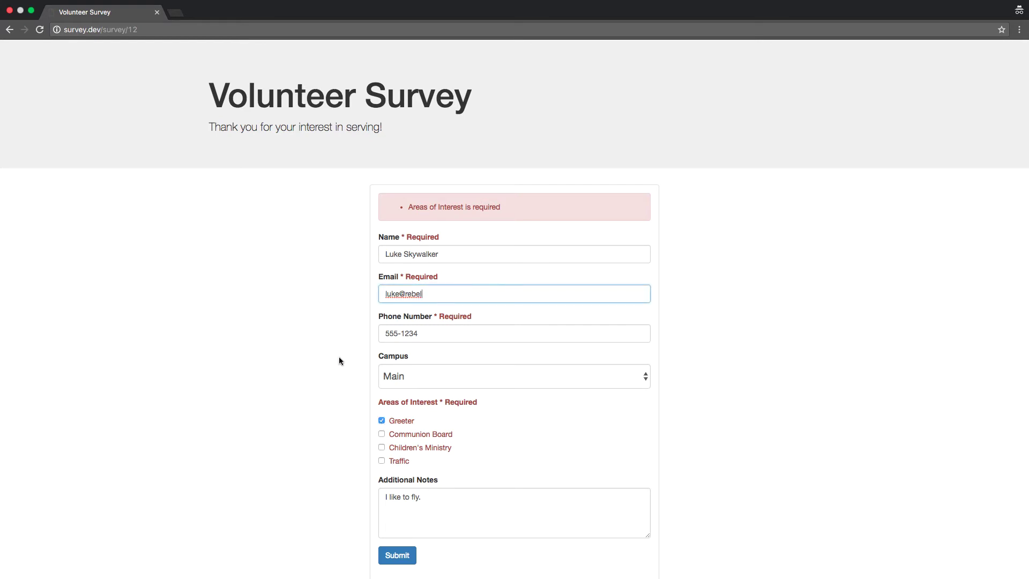
scroll(339, 356, "down", 1)
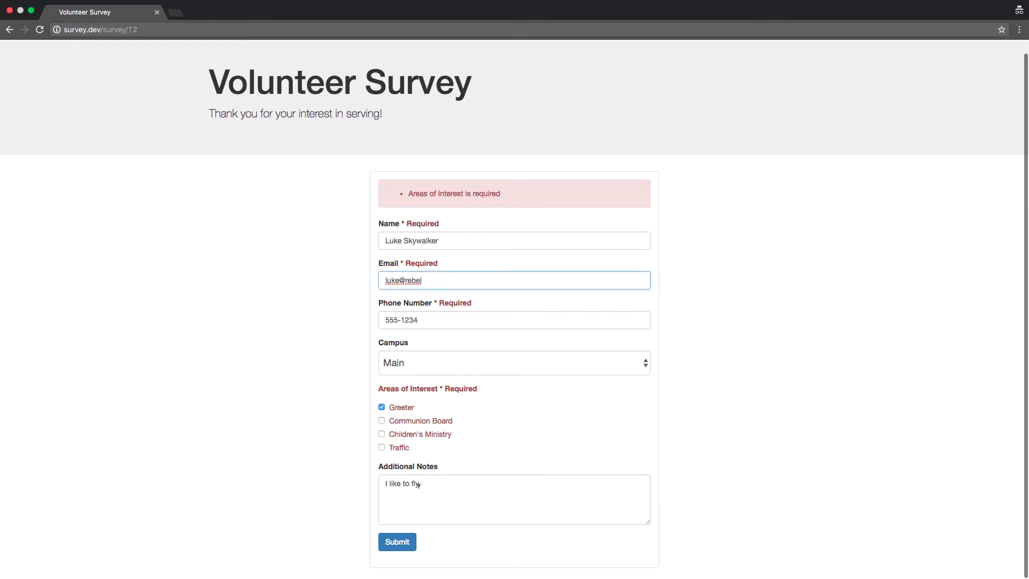
left_click(399, 544)
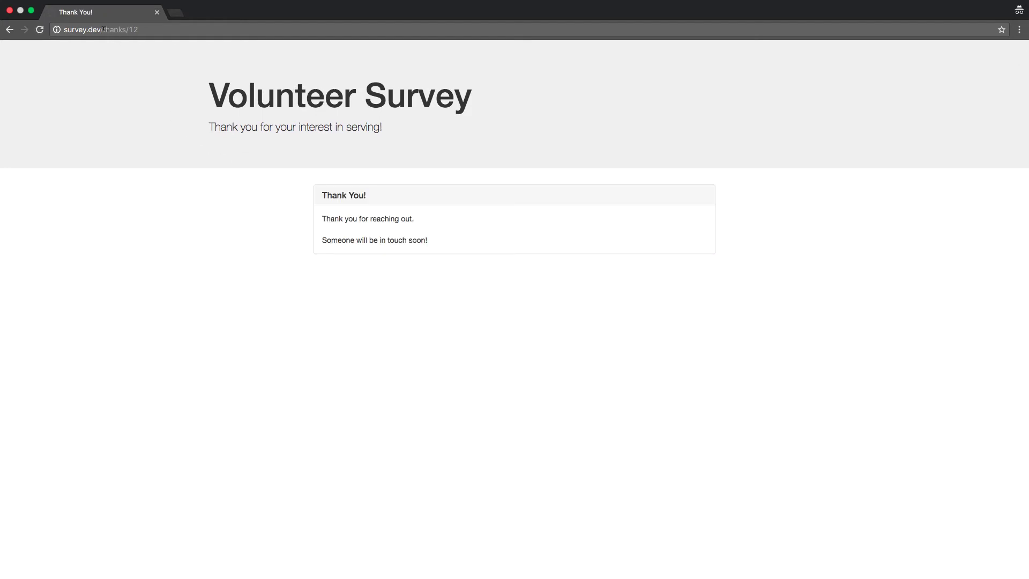
Step: Go to the /list page and open the Volunteer Survey's responses
left_click_drag(103, 29, 211, 31)
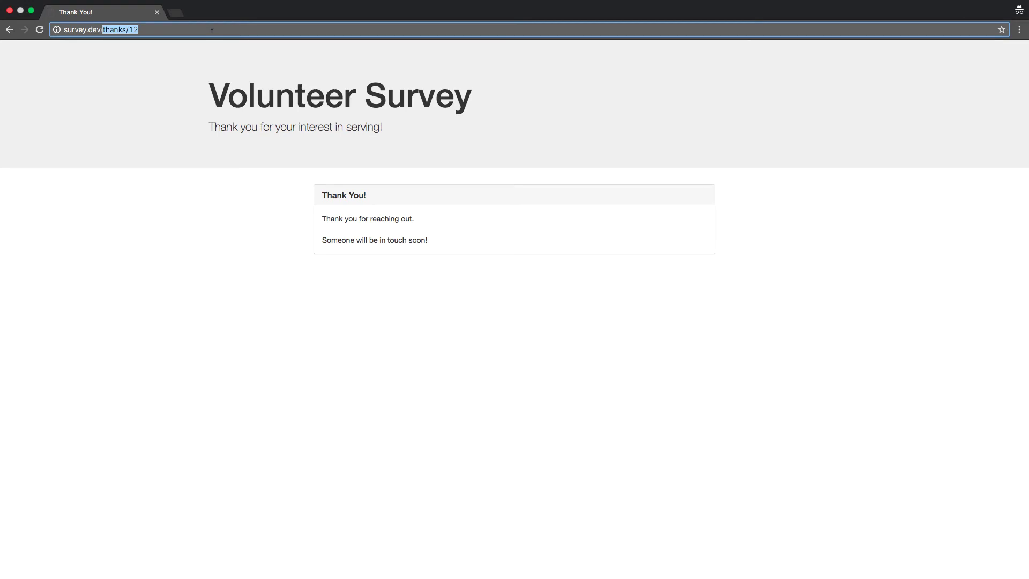
type("list")
key("Return")
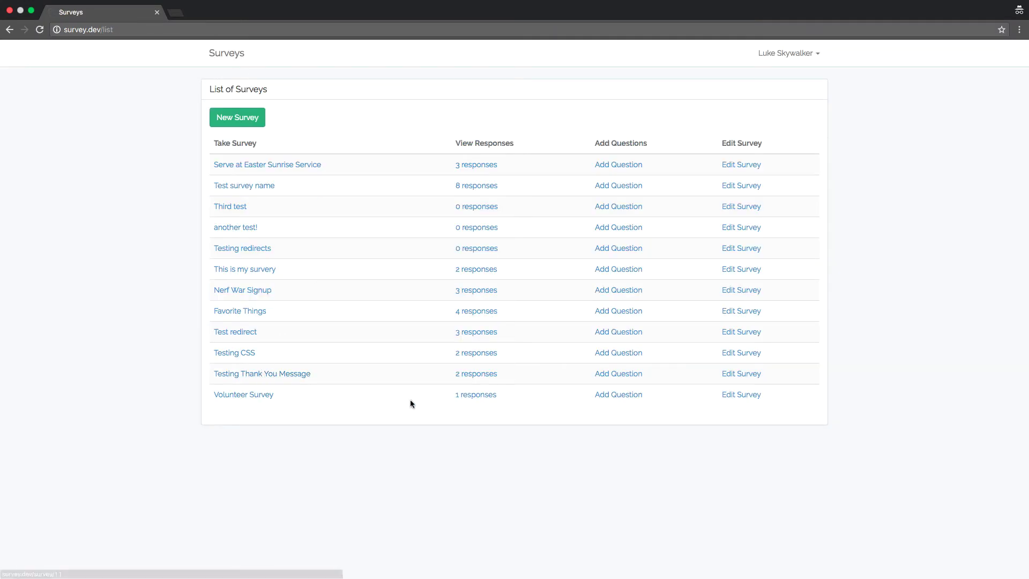
left_click(465, 394)
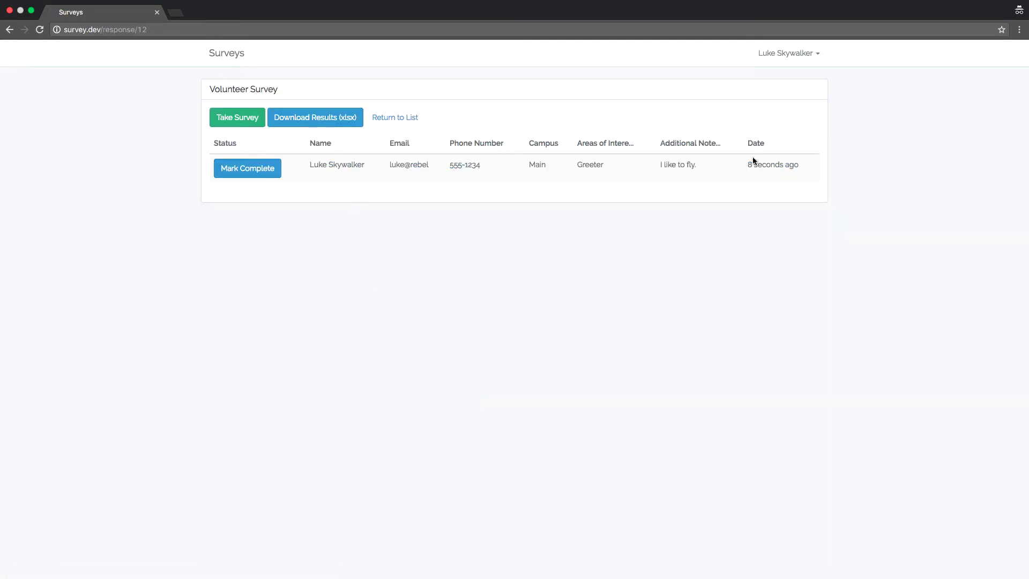
Step: Start a new Volunteer Survey response and enter the volunteer's name, email and phone number
left_click(233, 120)
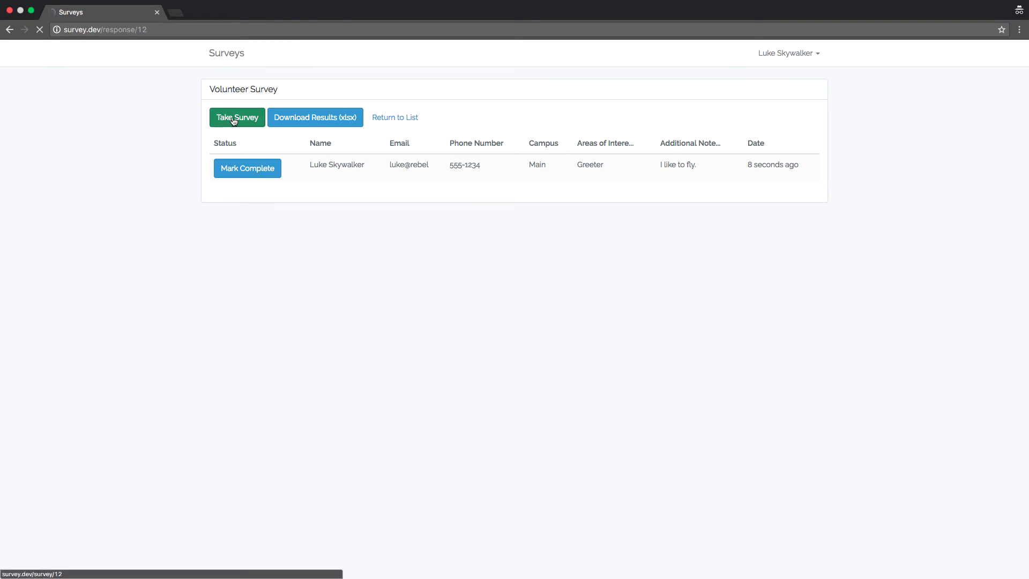
left_click(389, 210)
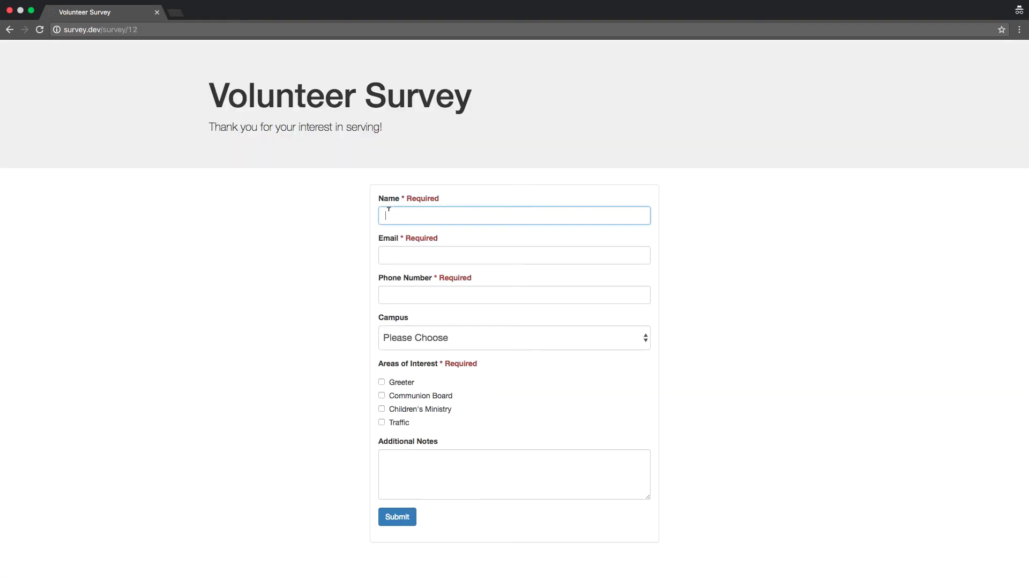
type("Yoda")
key("Tab")
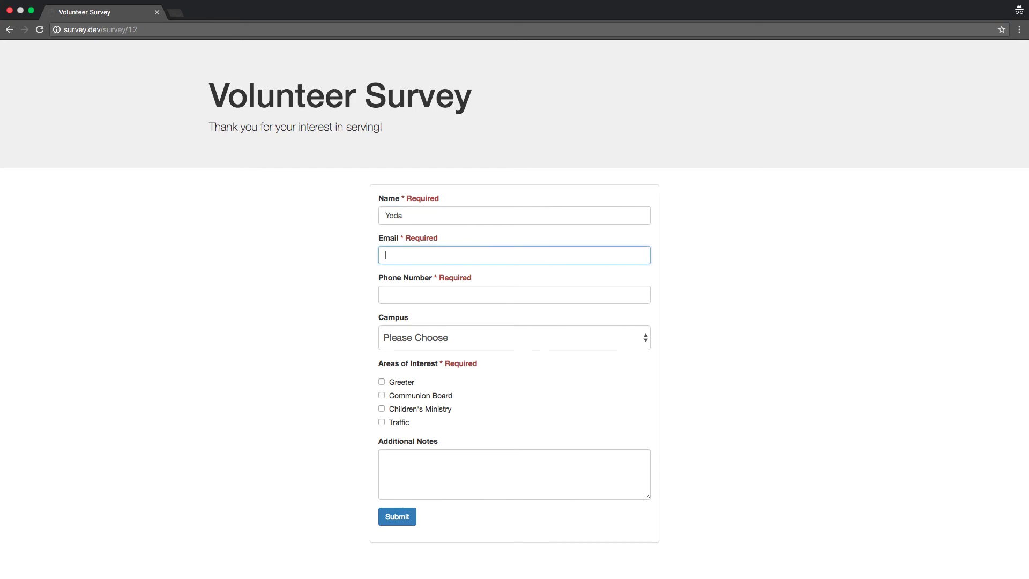
type("yoda@rebel.ctest")
left_click(442, 299)
type("12")
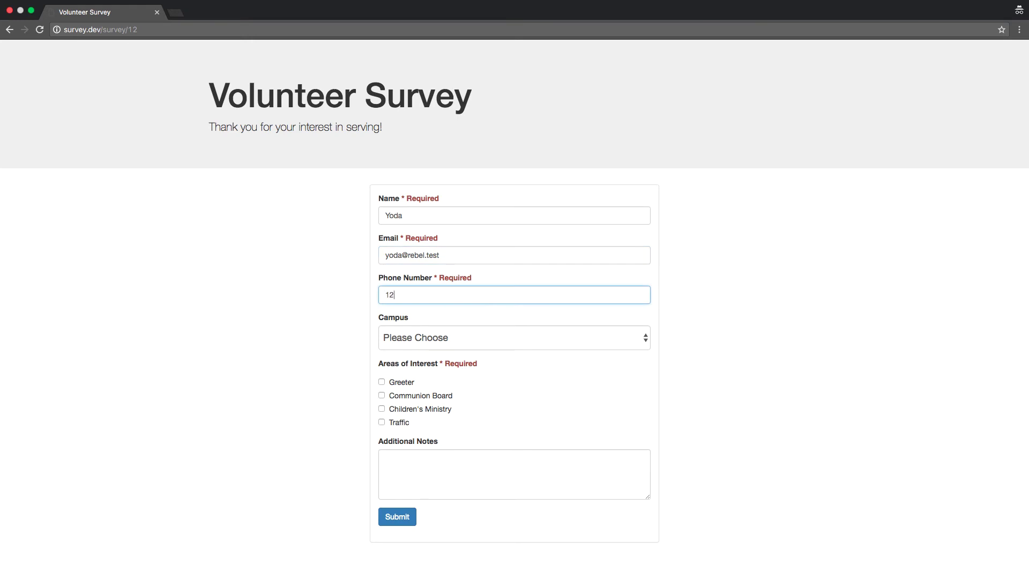
type("3-4567")
Step: Choose Nob Hill campus, tick Traffic, note 'I'm old', and submit
left_click(428, 338)
left_click(434, 381)
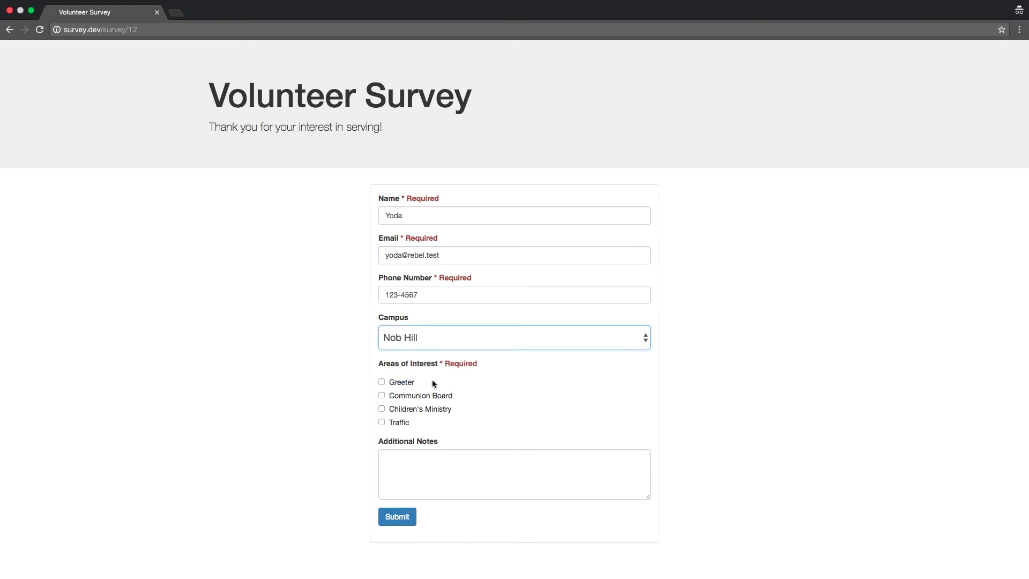
left_click(382, 422)
left_click(404, 466)
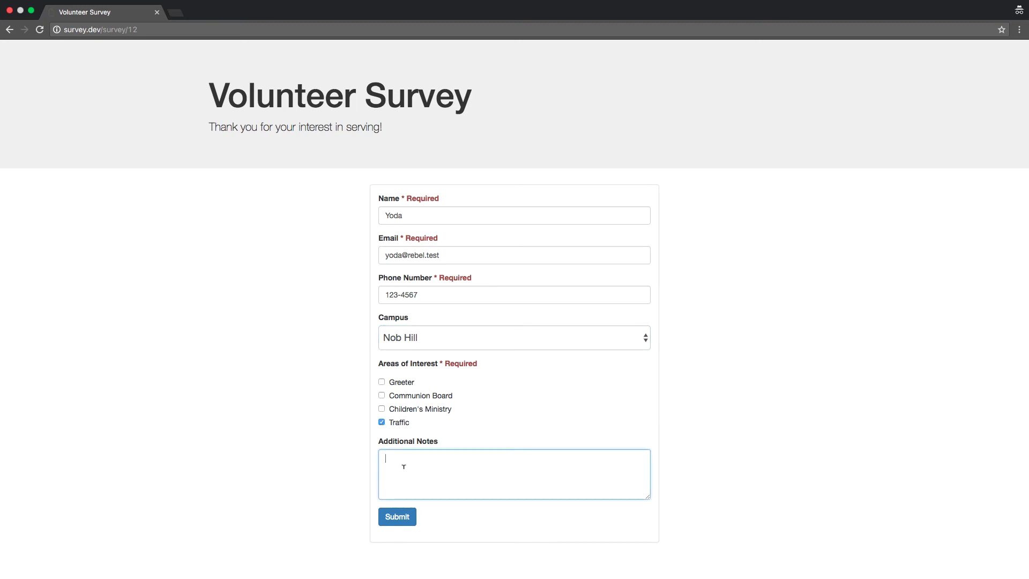
type("I'm old.")
left_click(397, 517)
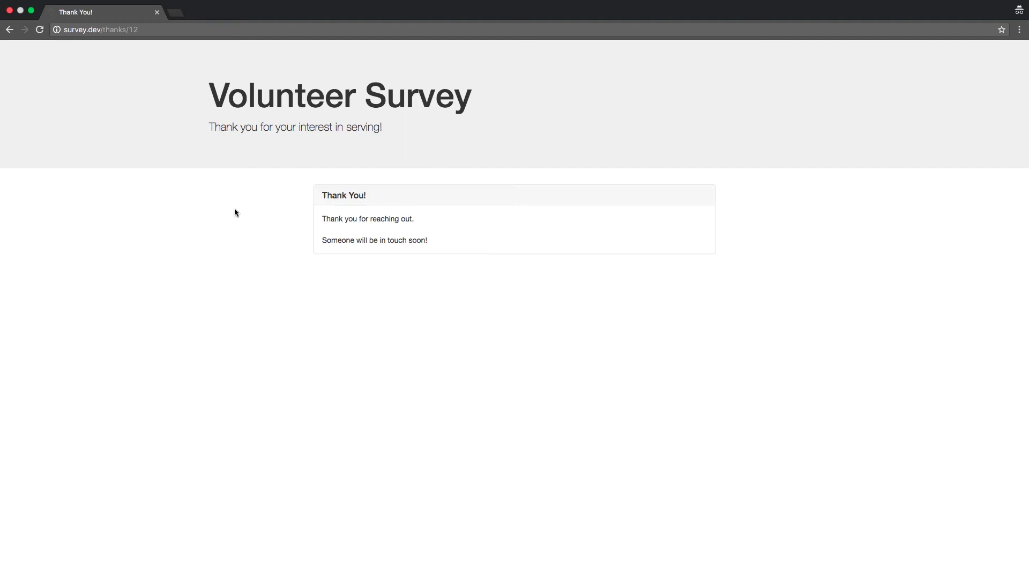
Step: Open the Volunteer Survey's two responses and download the results spreadsheet
left_click_drag(103, 29, 242, 32)
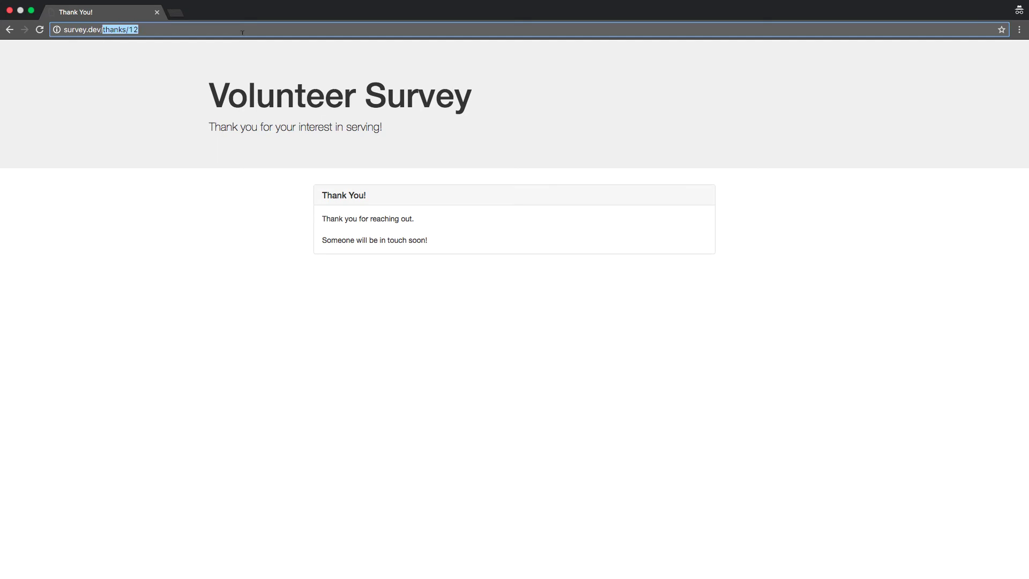
type("list")
key("Return")
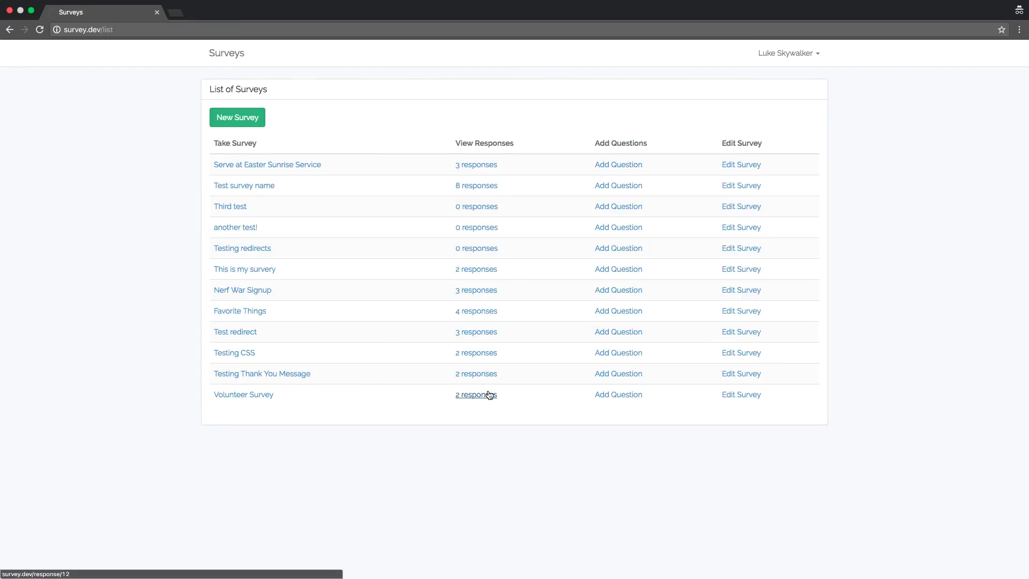
left_click(476, 394)
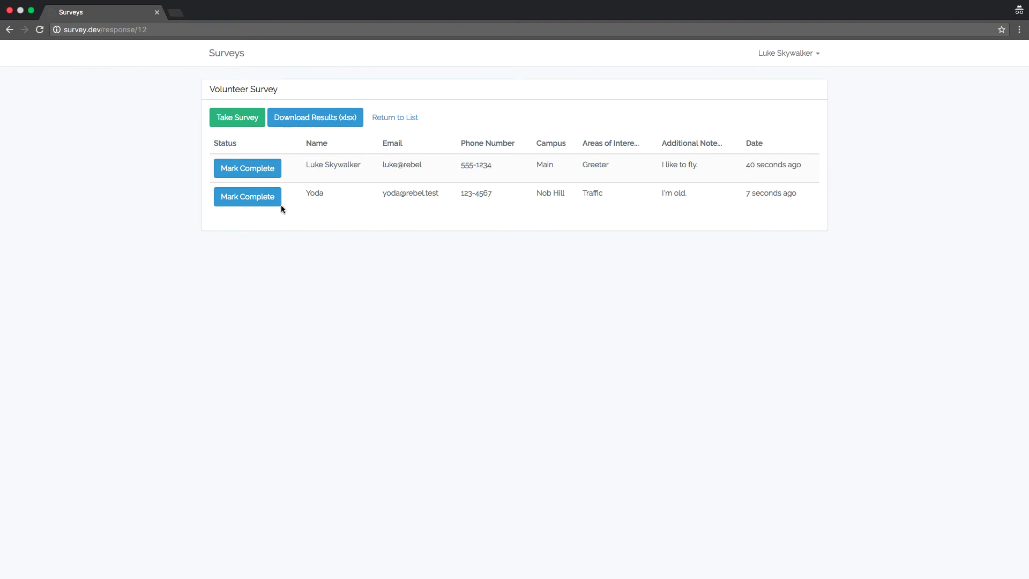
left_click(324, 124)
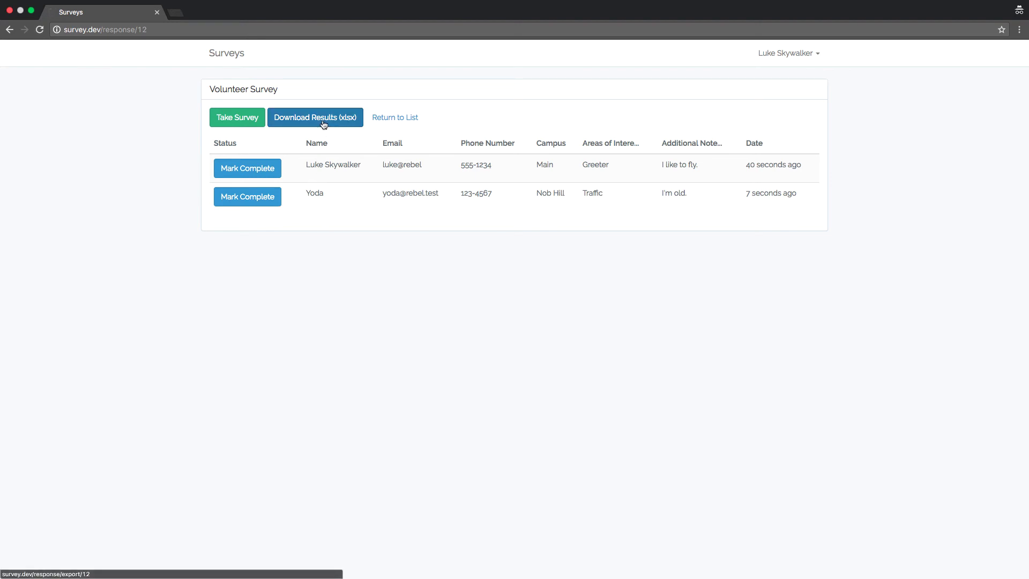
left_click(43, 567)
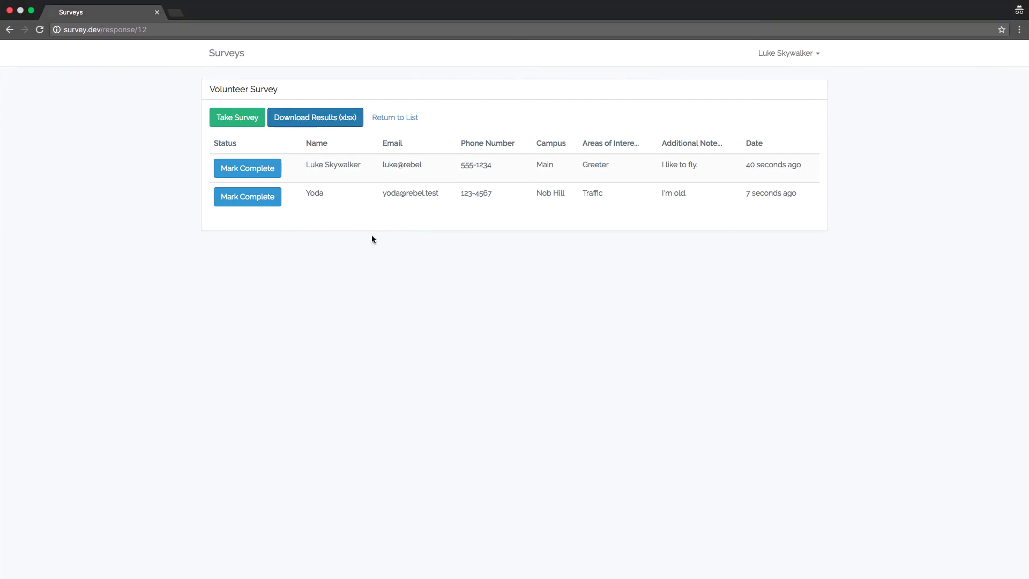
Step: Mark the first (Main campus) response processed and return to the survey list
left_click(251, 173)
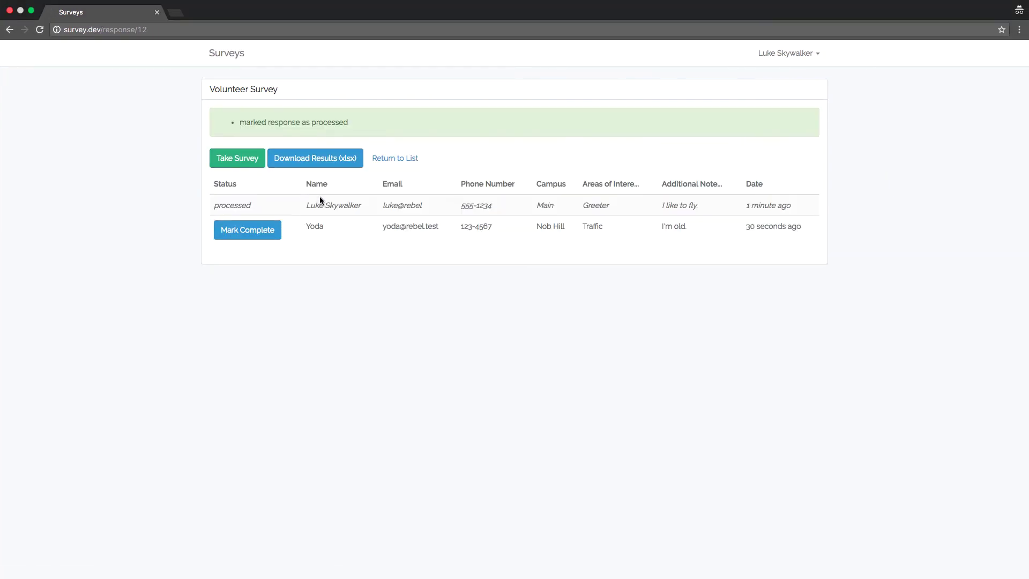
left_click(401, 160)
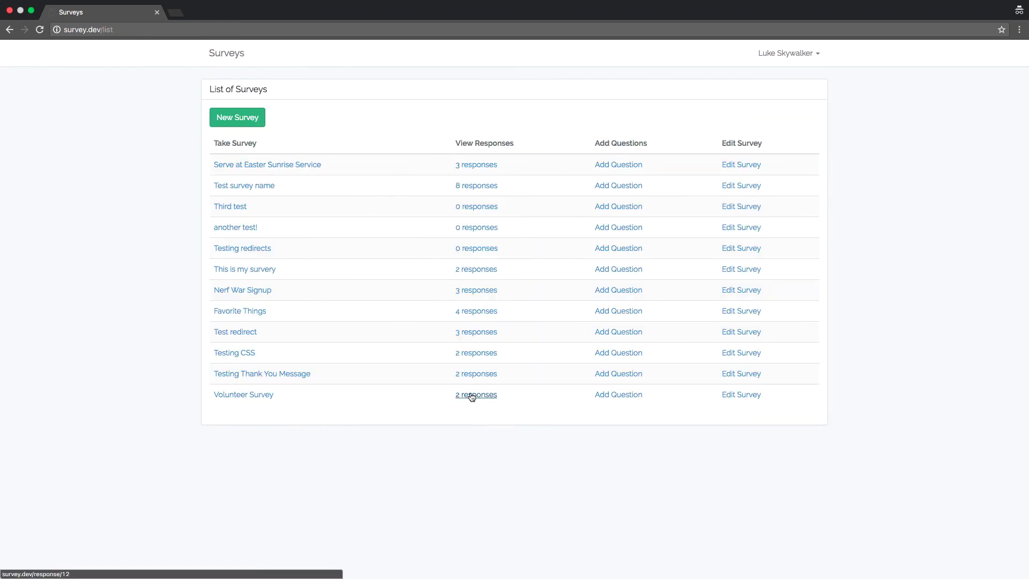
left_click(470, 394)
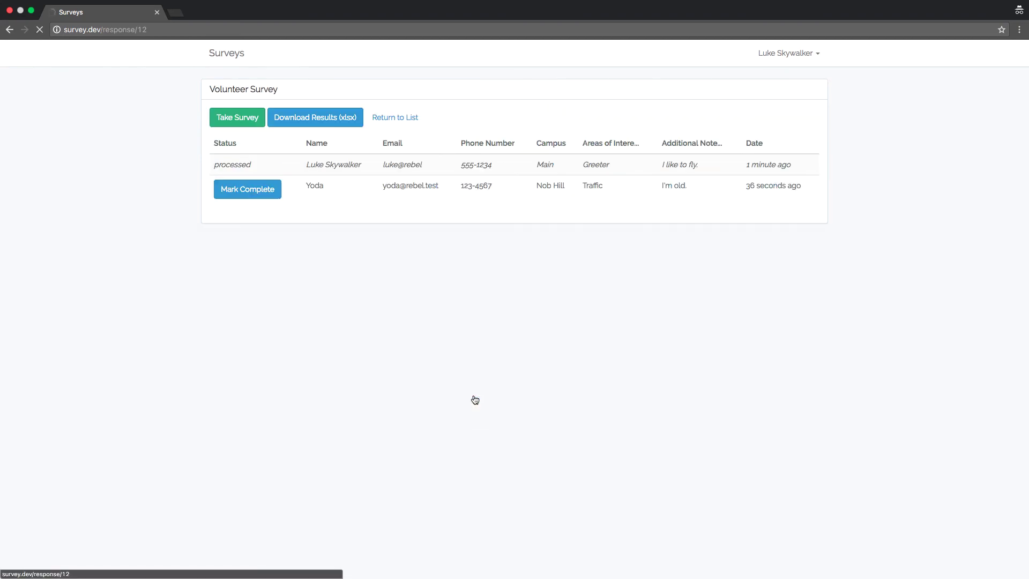
left_click(402, 118)
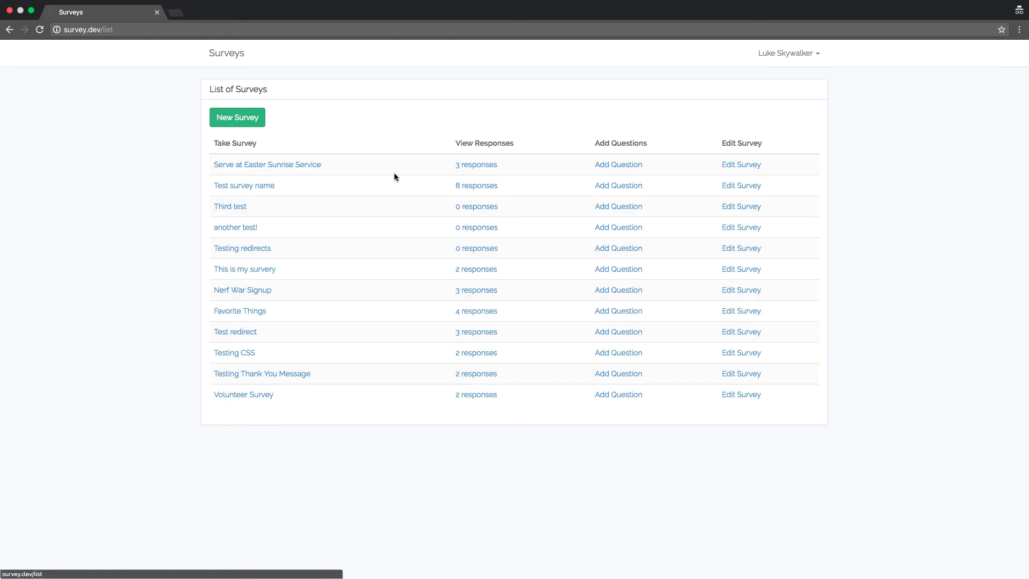
Step: Save custom CSS 'body { background-color: #ccc }' on Volunteer Survey and preview the grey form
left_click(733, 396)
left_click(294, 239)
type("body ")
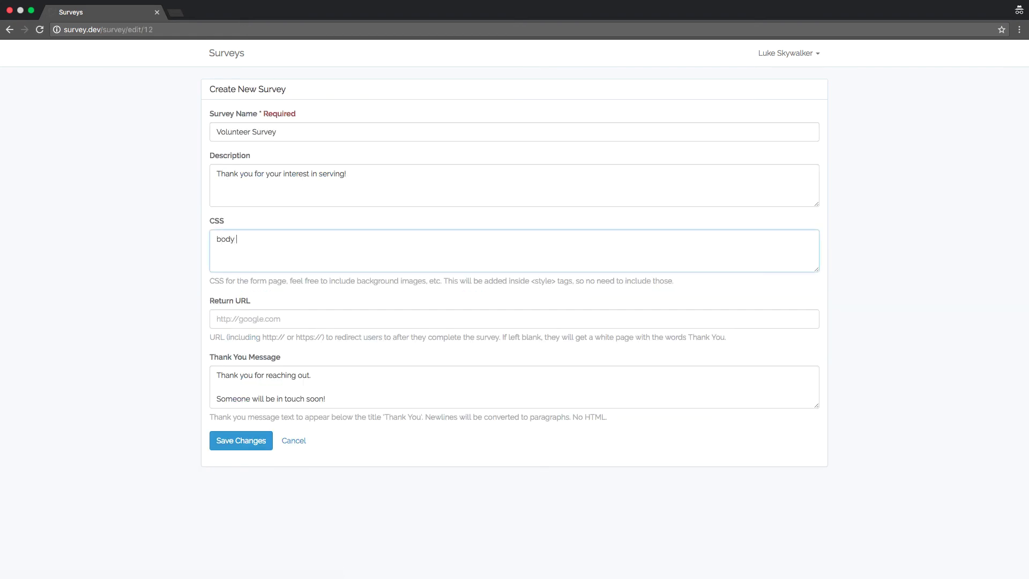
type("{ background-color: #")
type("ccc;")
left_click(241, 440)
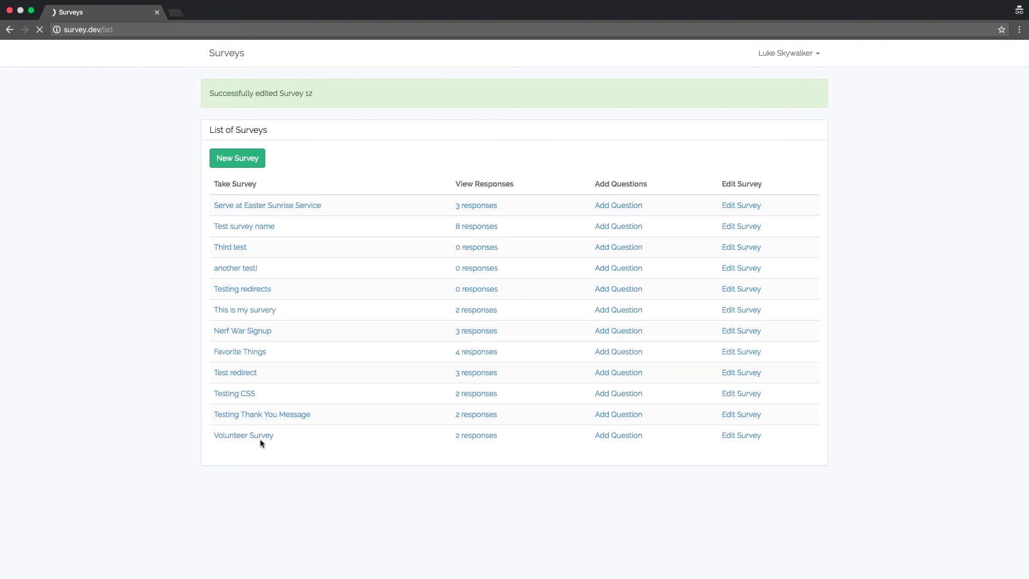
left_click(258, 435)
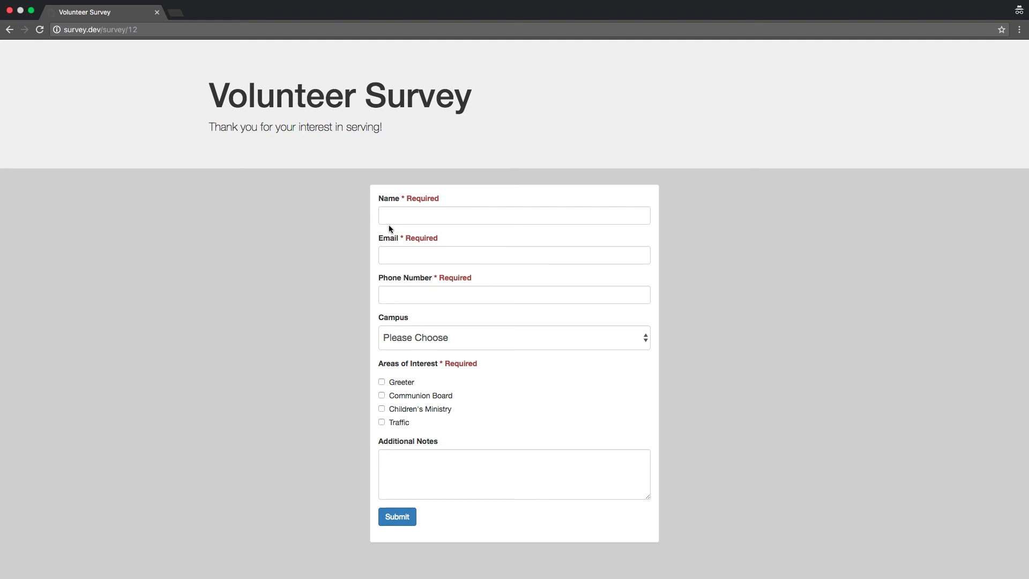
key("super+bracketleft")
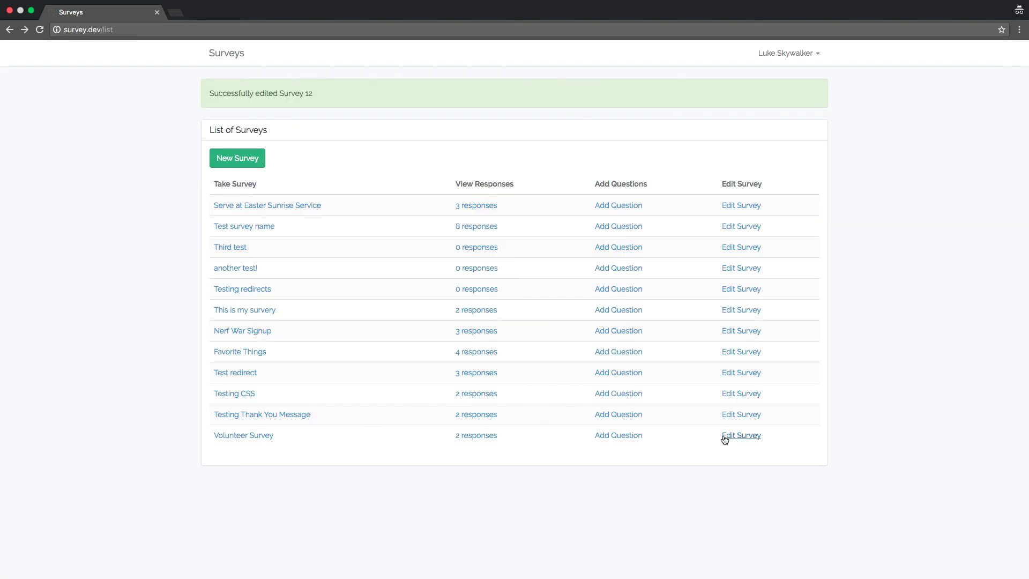
Step: Change the CSS background colour to #000 and preview the black form
left_click(741, 435)
double_click(317, 239)
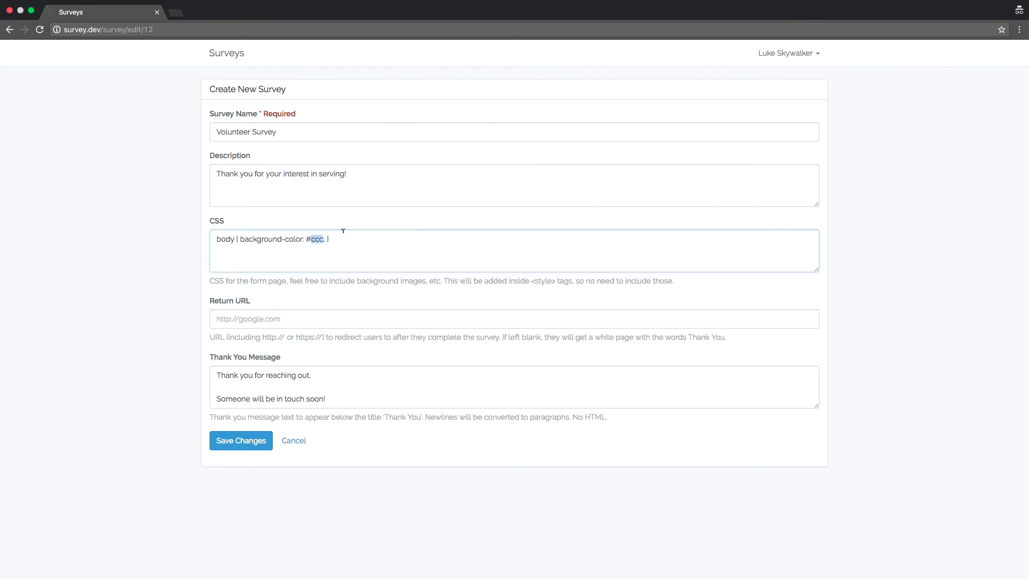
type("000")
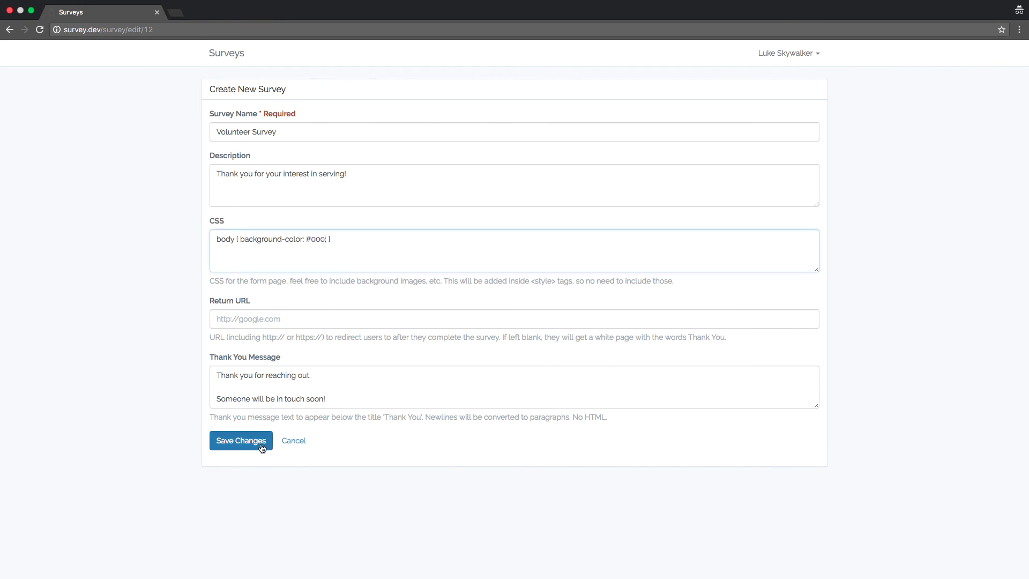
left_click(262, 448)
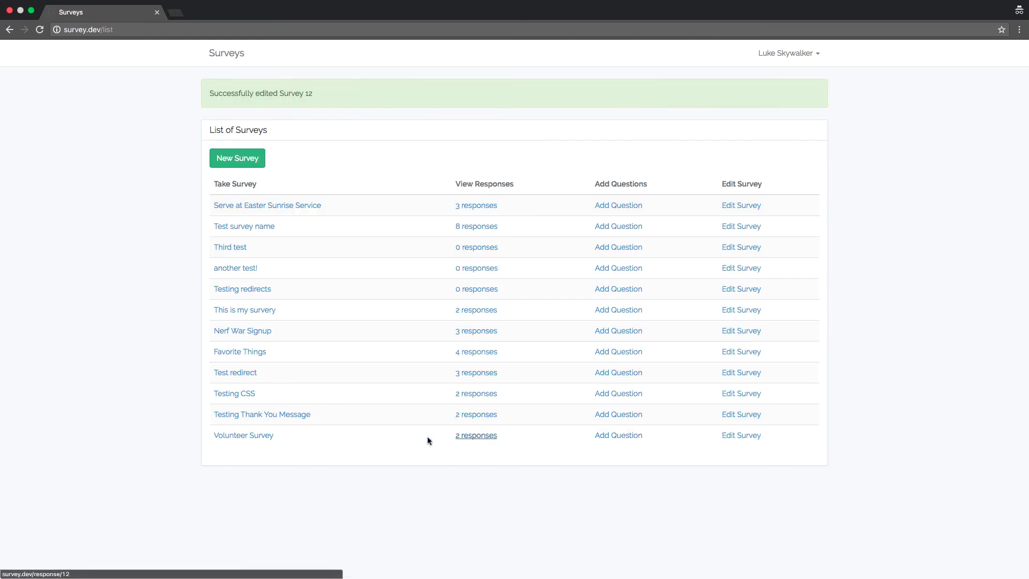
left_click(238, 436)
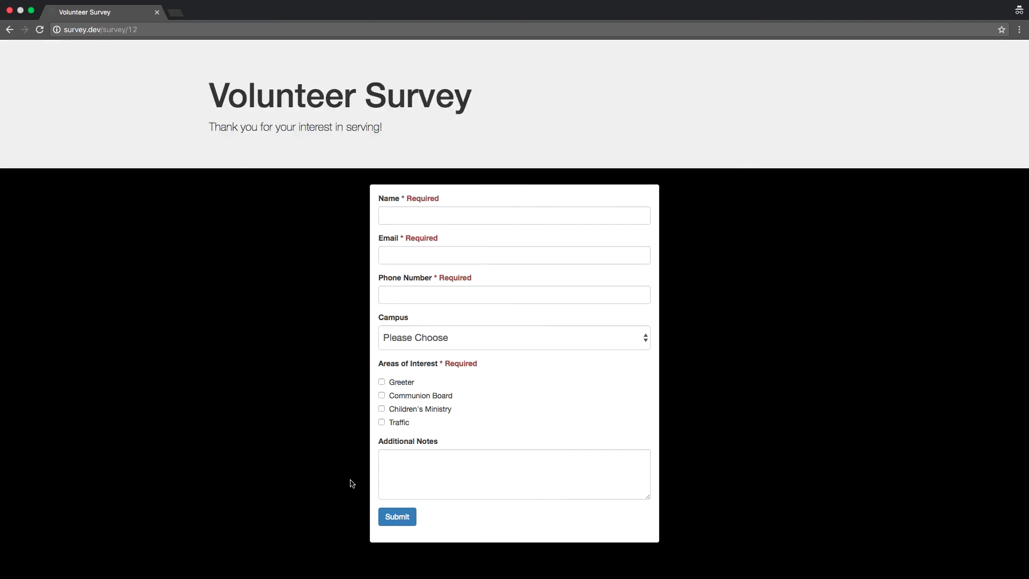
key("super+[")
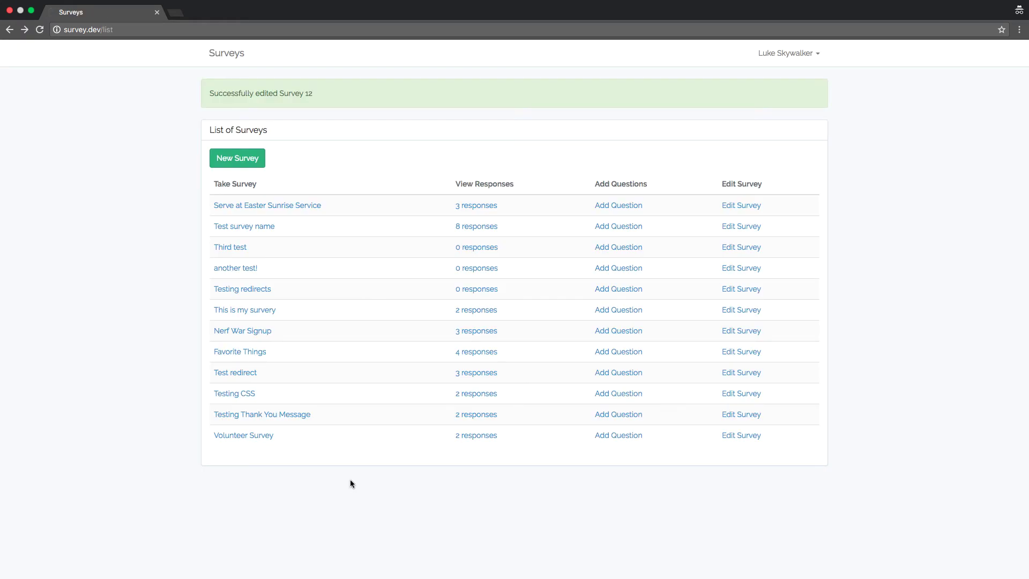
Step: Delete the survey's custom CSS, save, and preview the plain white form
left_click(745, 436)
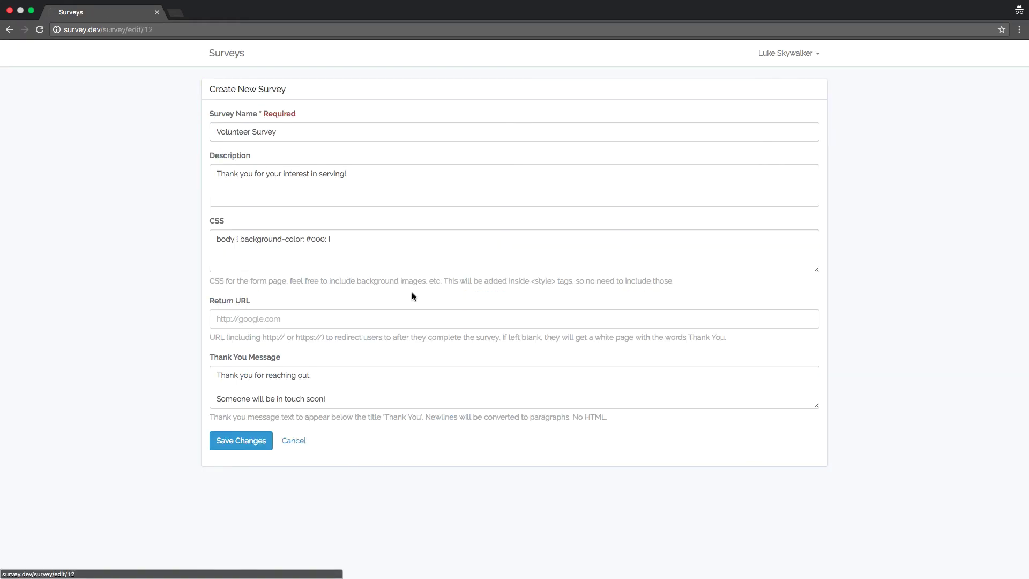
left_click_drag(336, 245, 203, 226)
key("BackSpace")
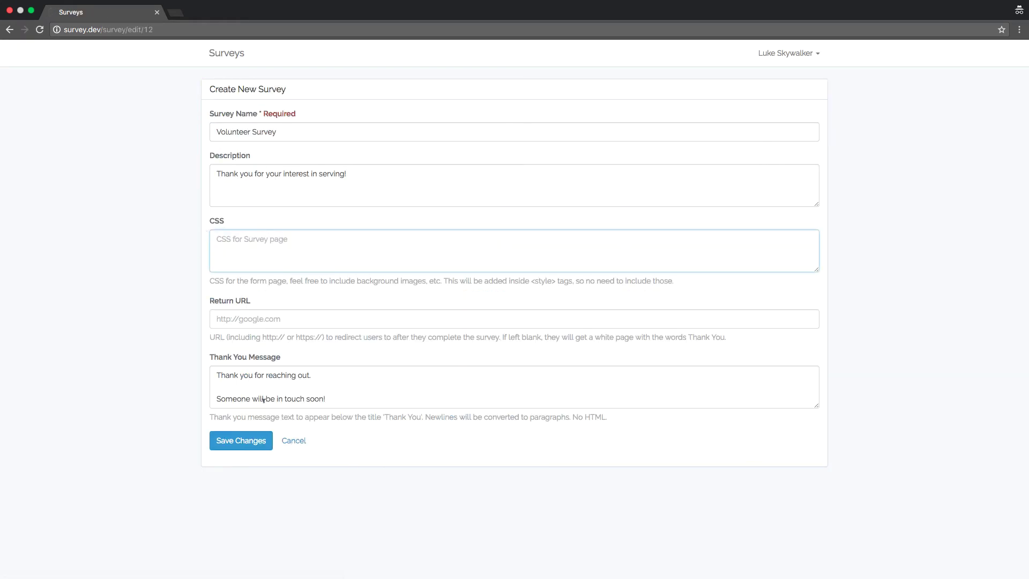
left_click(262, 443)
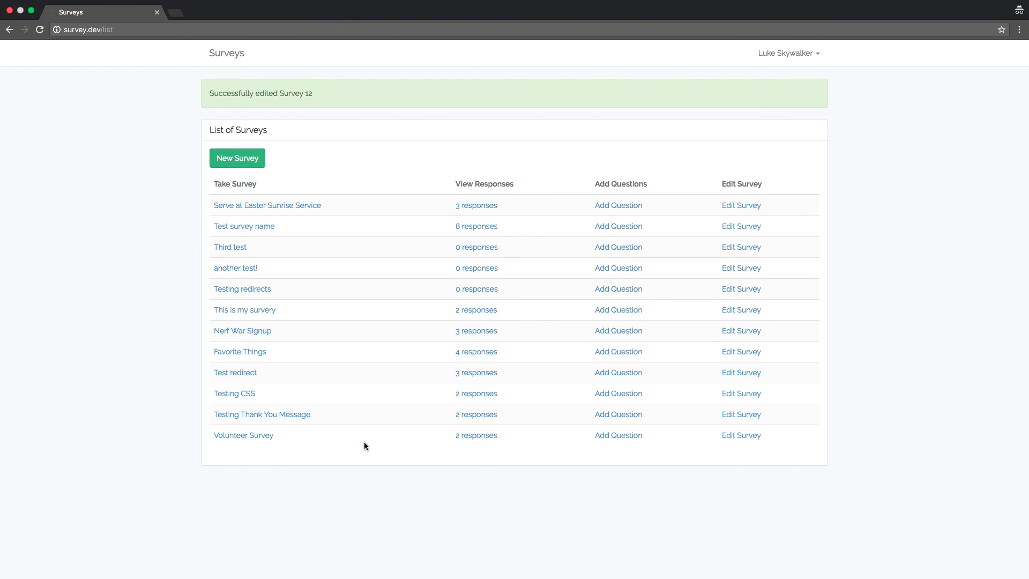
left_click(260, 440)
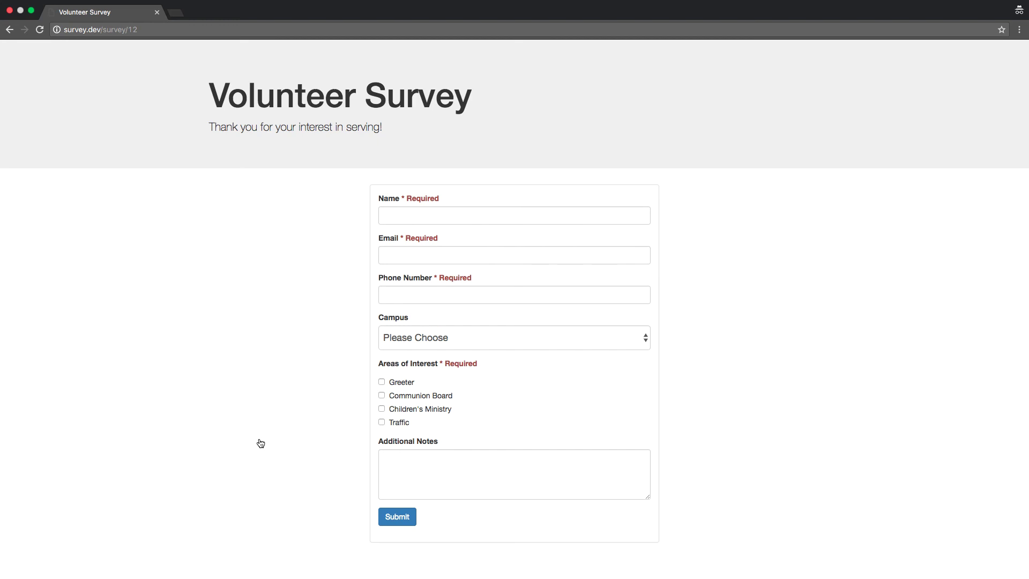
left_click(9, 30)
Step: Copy the link to the Volunteer Survey's '2 responses' page
left_click(85, 29)
right_click(107, 29)
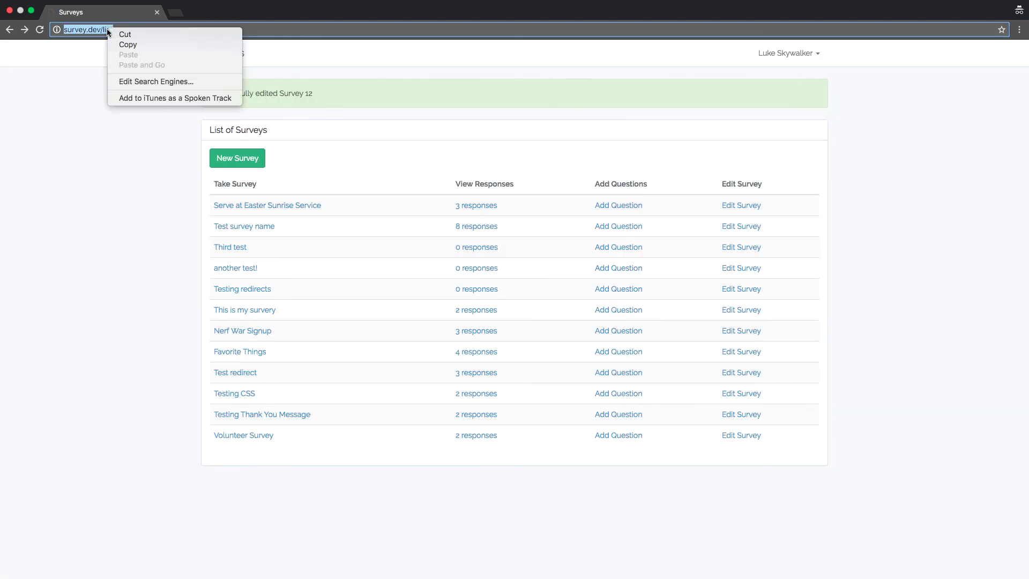
left_click(83, 138)
right_click(478, 436)
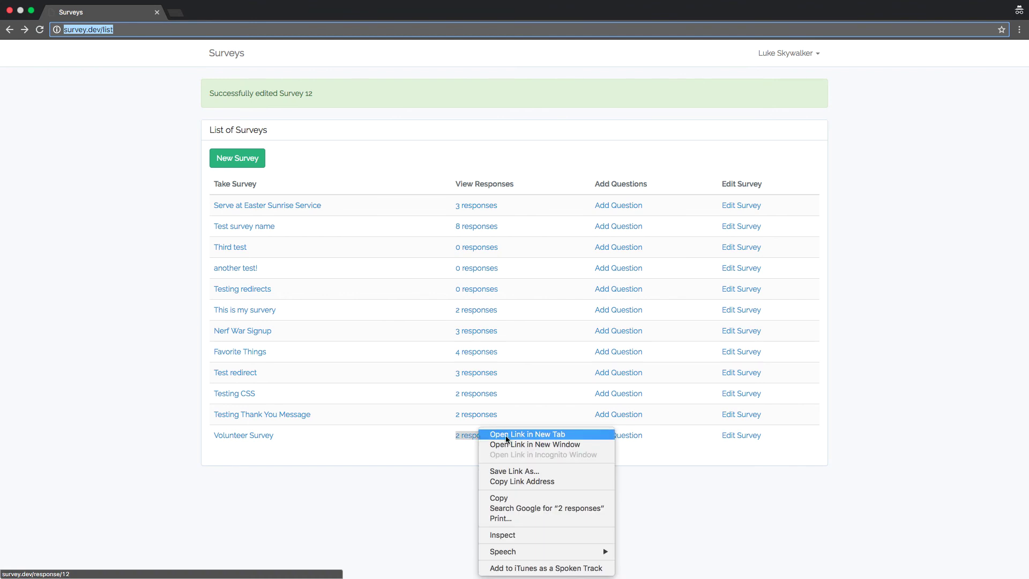
left_click(519, 481)
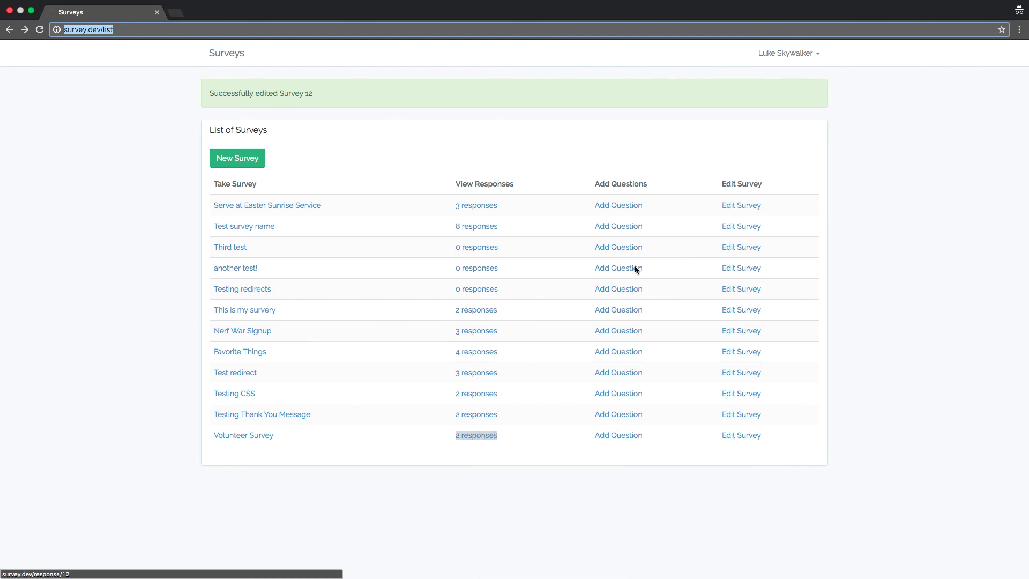
Step: Log out and paste the copied responses link into the address bar
left_click(781, 63)
left_click(766, 78)
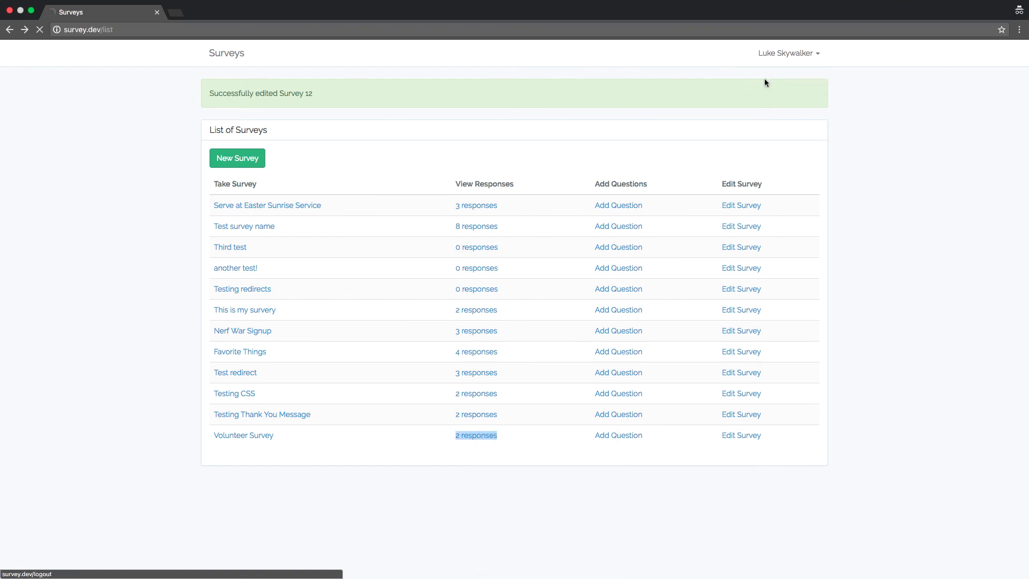
left_click(209, 31)
right_click(209, 31)
left_click(243, 63)
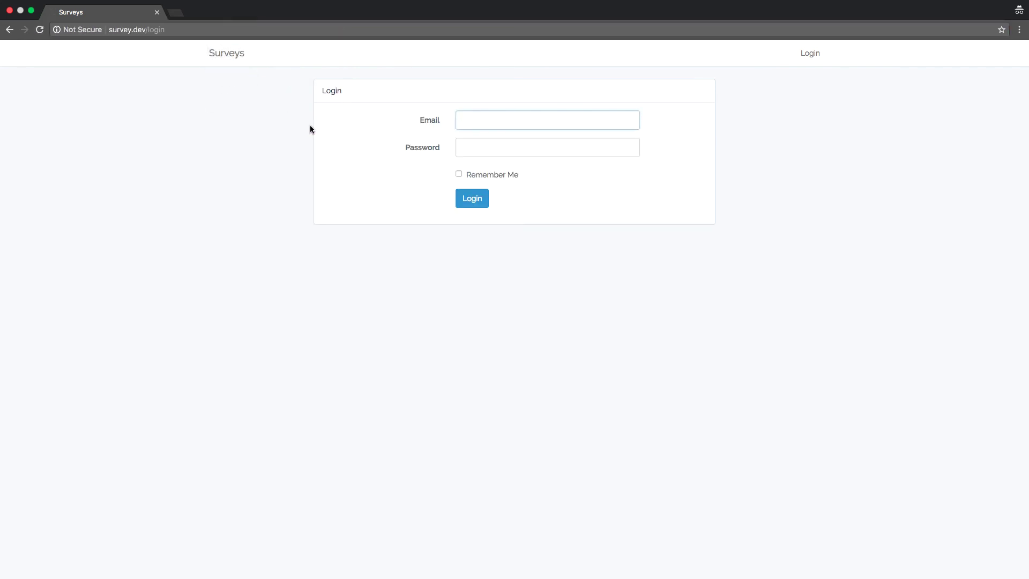
Step: Sign in with the account email and password to reach the responses page
type("luke@.test")
key("Tab")
type("secret")
key("Return")
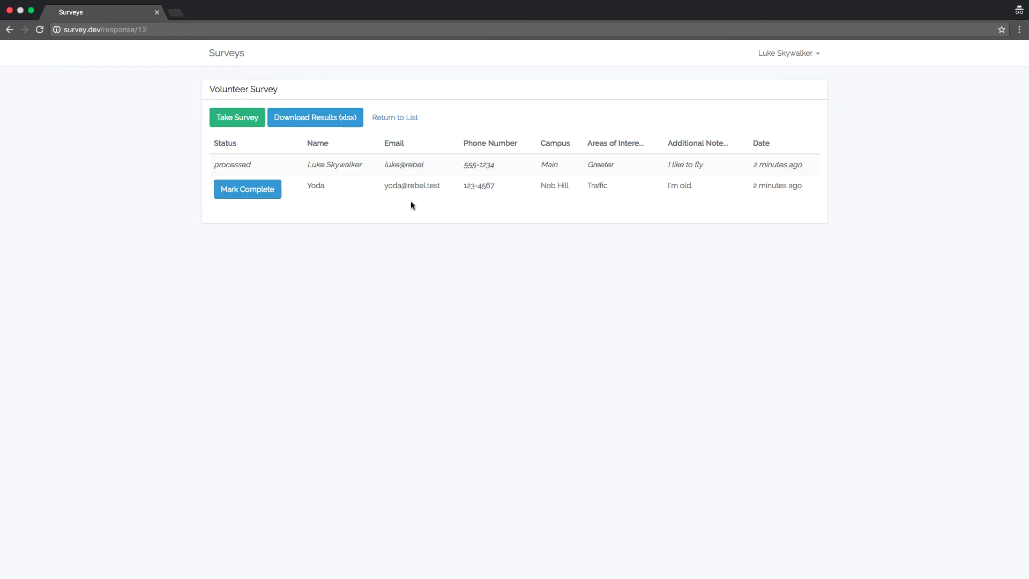
Step: Return to the survey list and open Add Question for Volunteer Survey
left_click(396, 119)
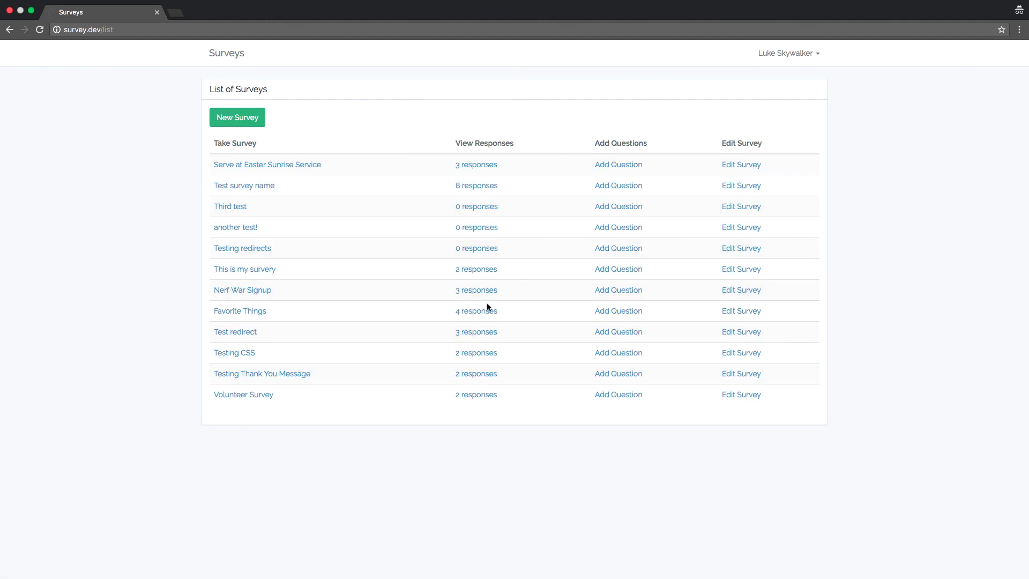
left_click(617, 395)
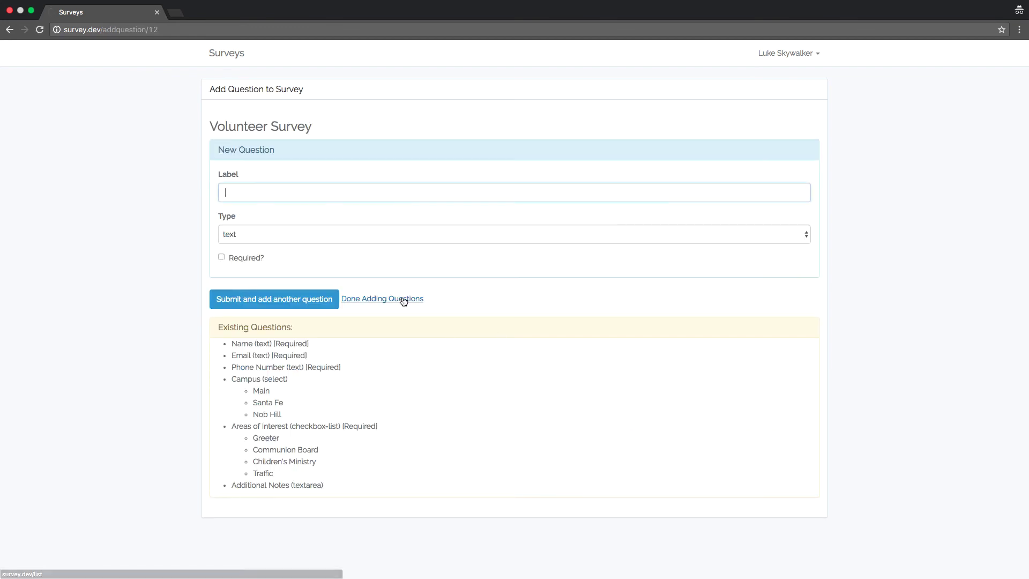